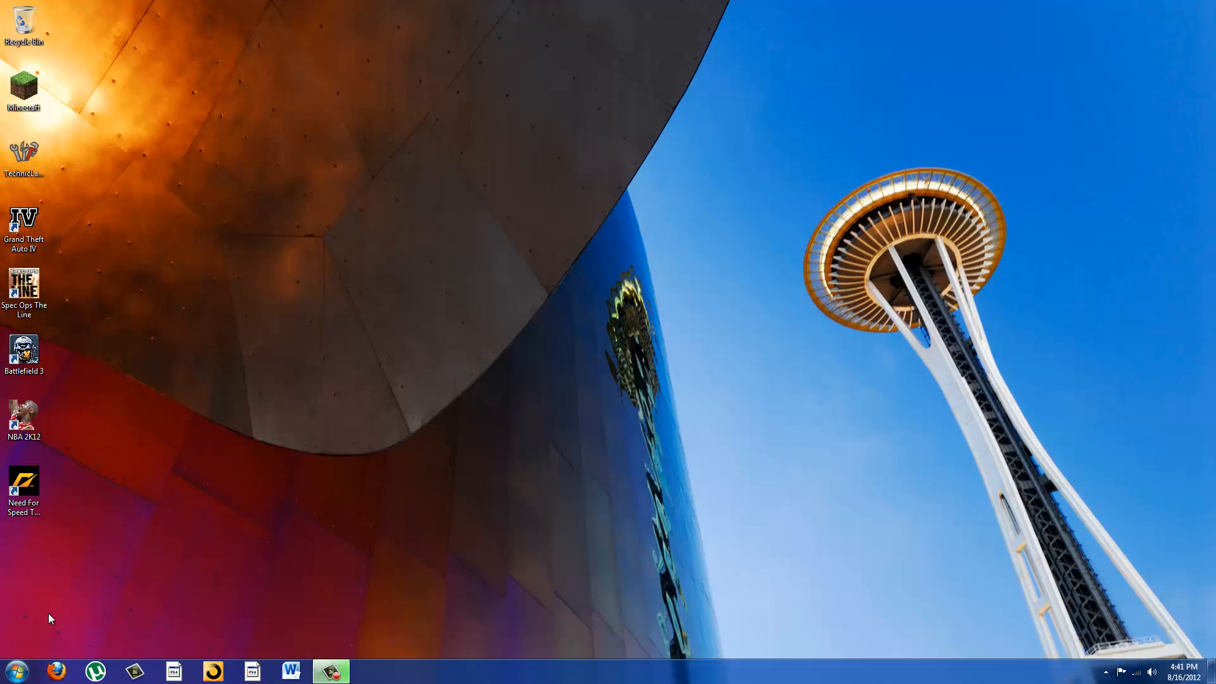
- Download Minecraft_Server.exe from minecraft.net/download and save it to the desktop
click(57, 672)
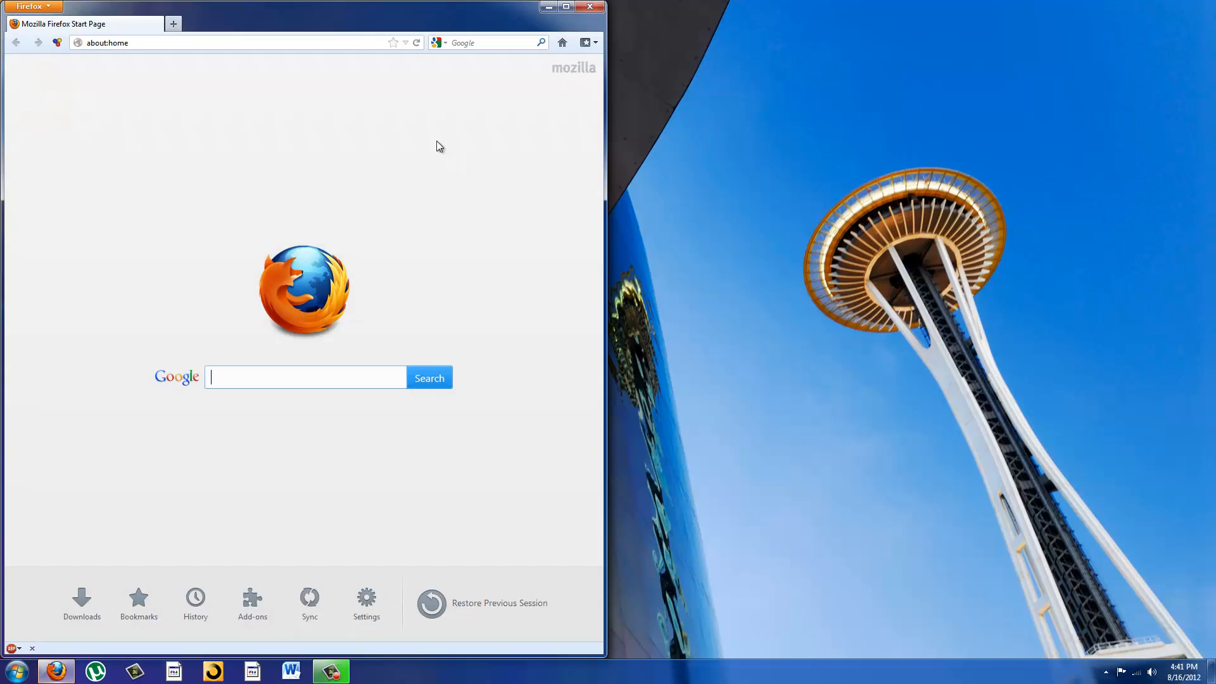
click(354, 43)
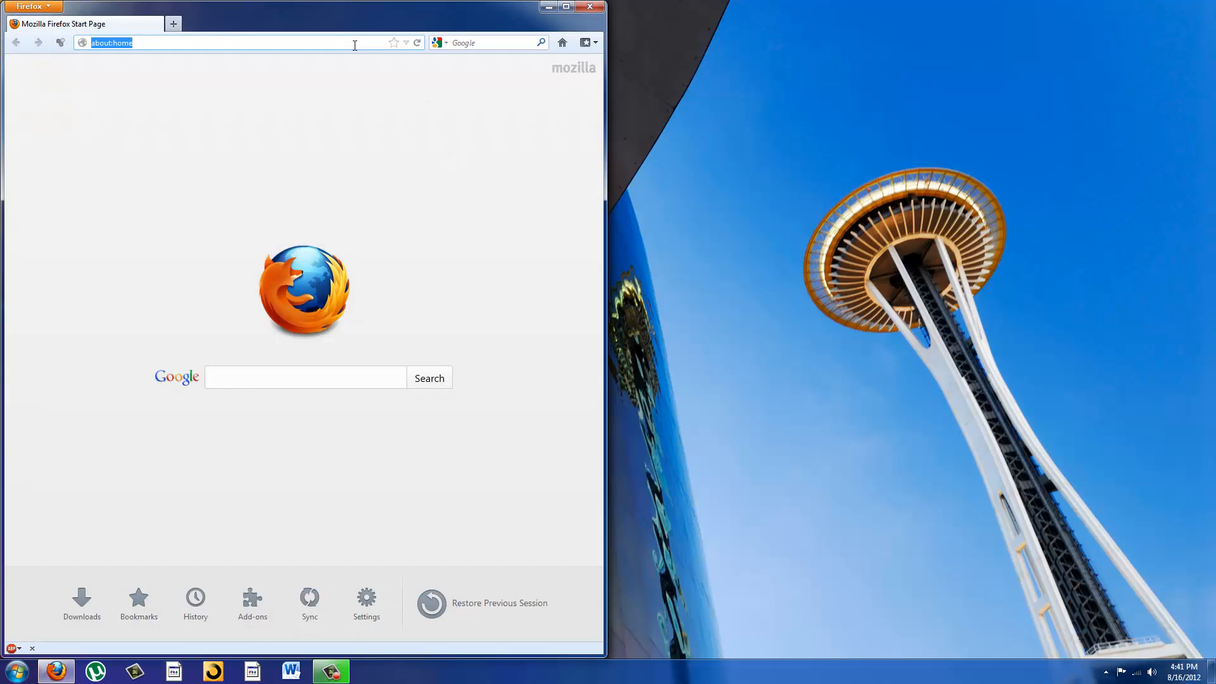
text(minecraft.net)
key(Return)
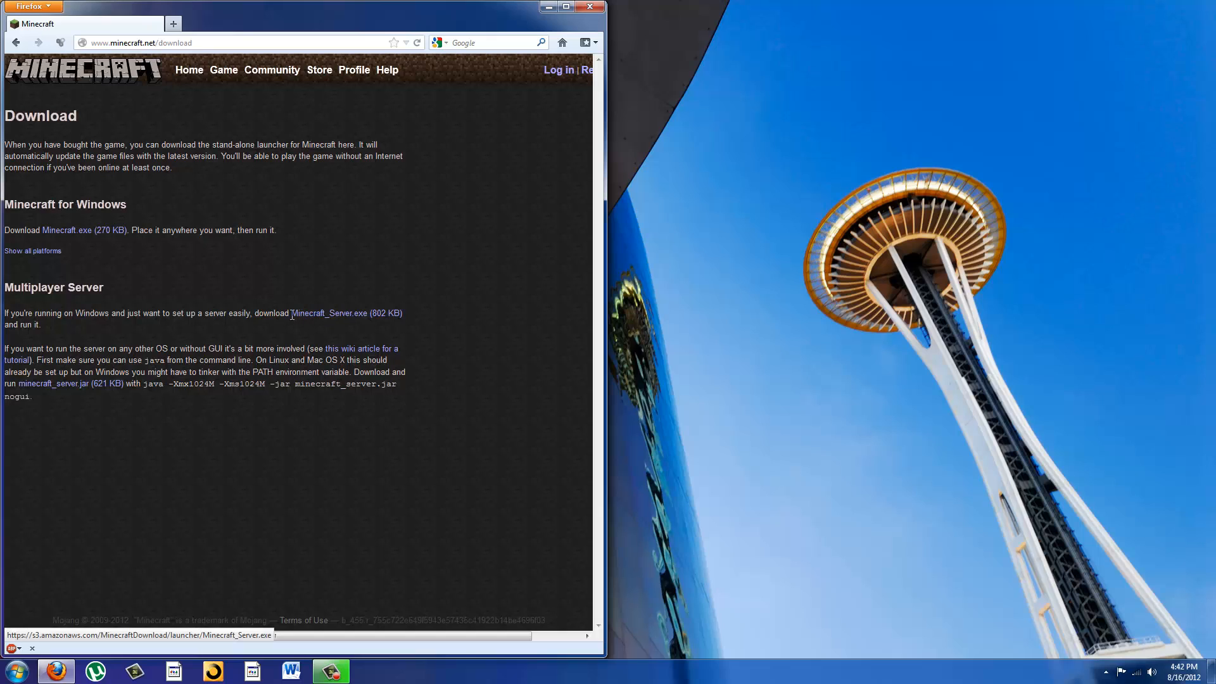
drag(292, 315, 416, 325)
click(360, 318)
click(360, 320)
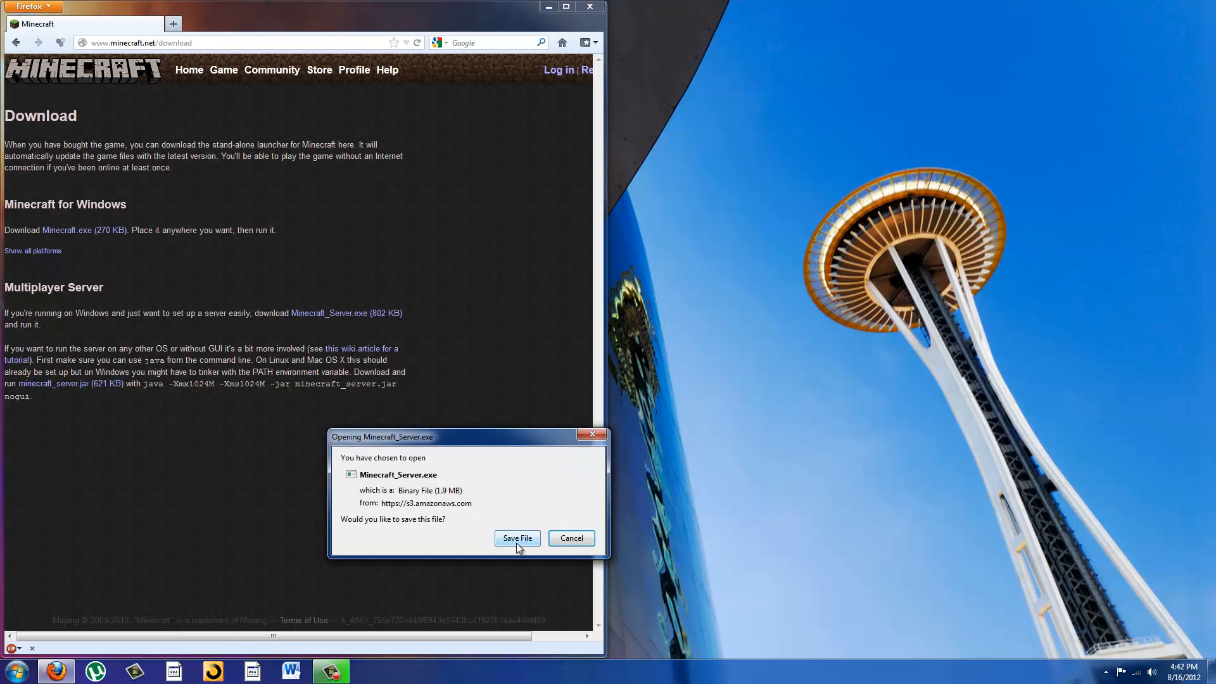
click(518, 539)
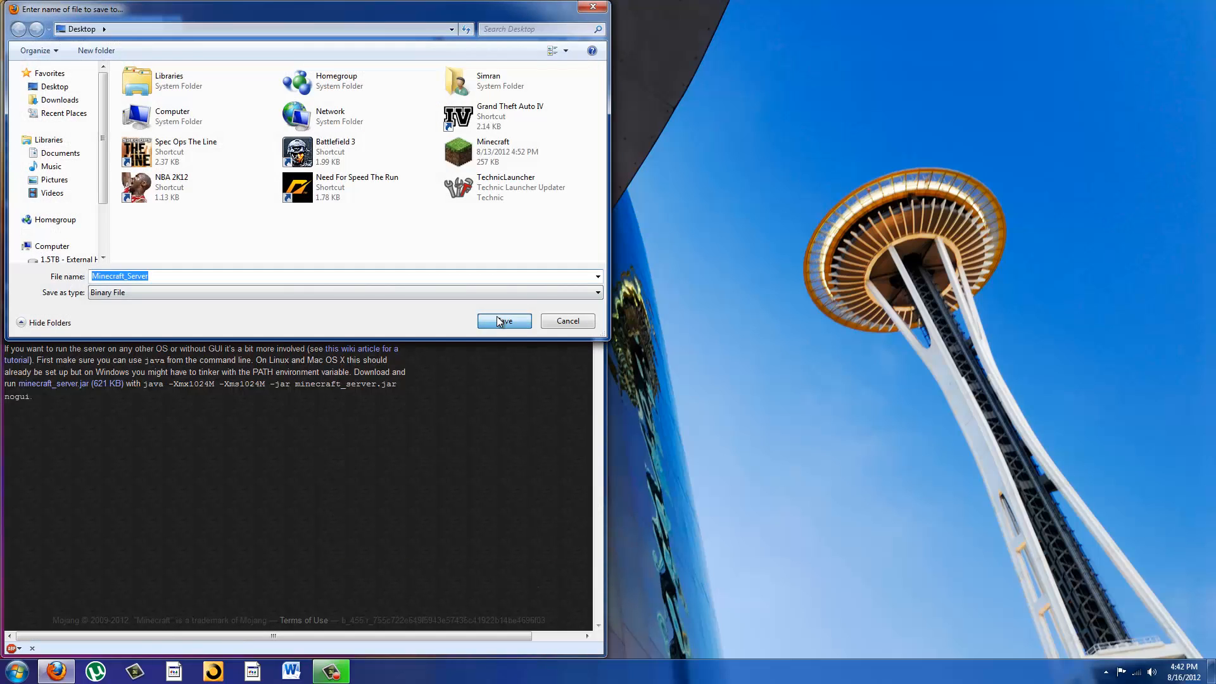
click(504, 321)
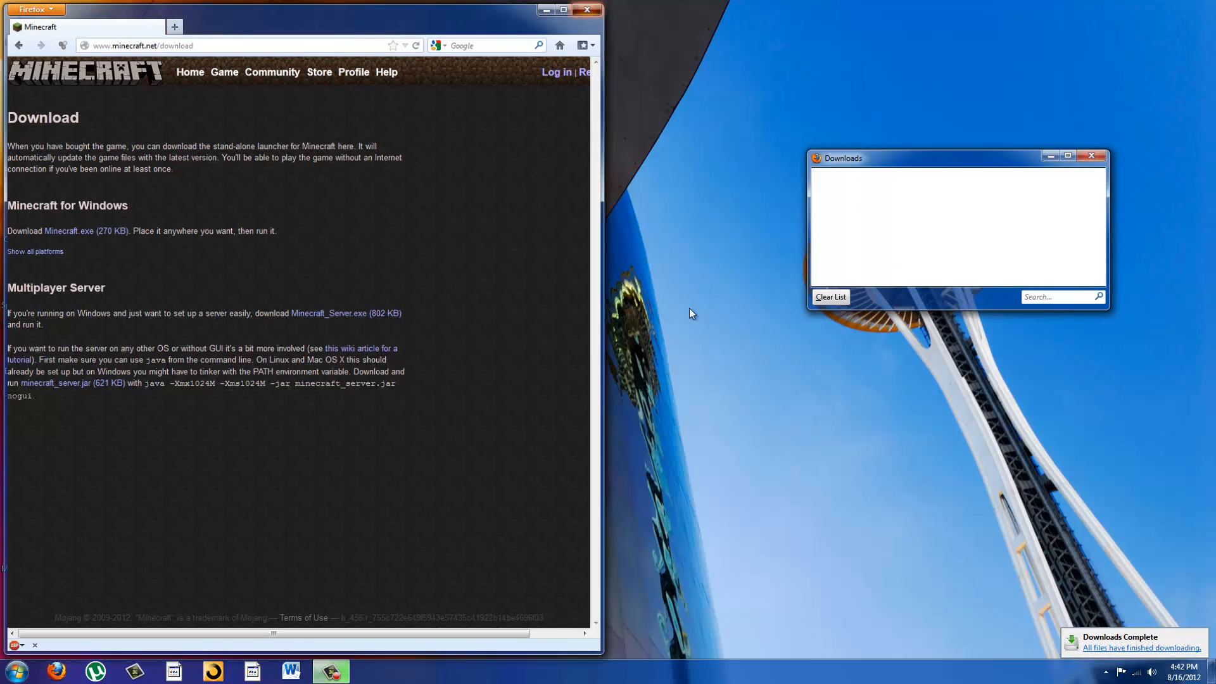
- Create a desktop folder named Server and move Minecraft_Server.exe into it
key(super+d)
right_click(101, 540)
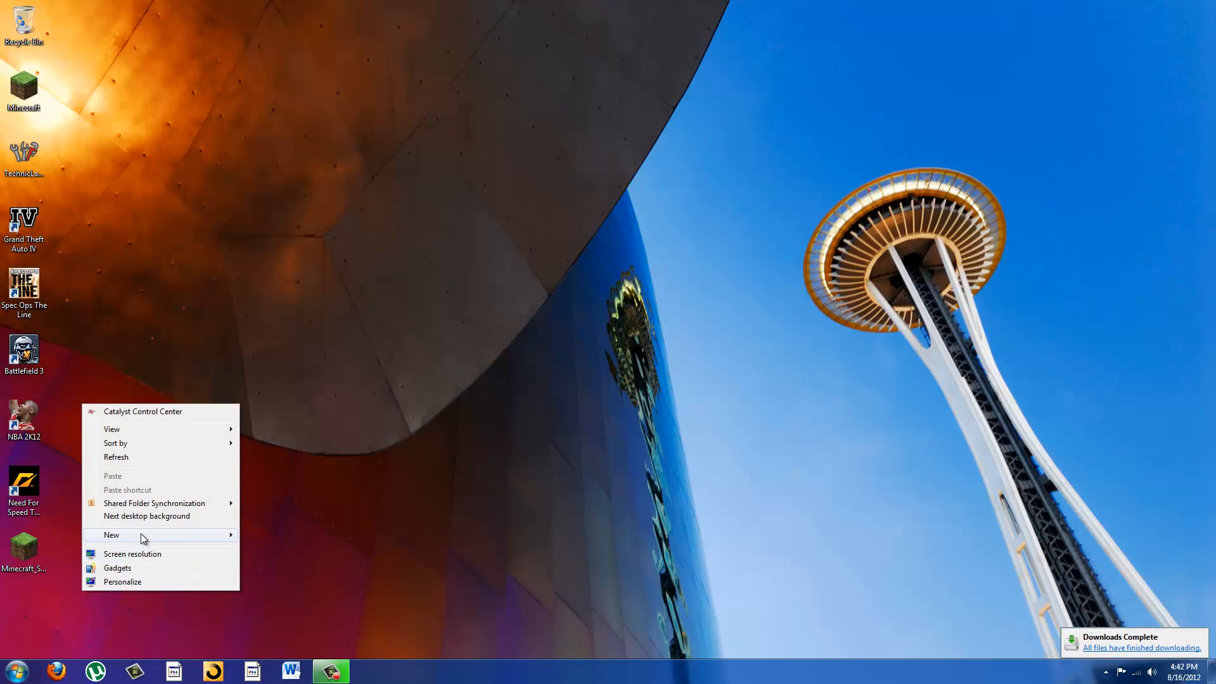
mouse_move(112, 535)
click(277, 349)
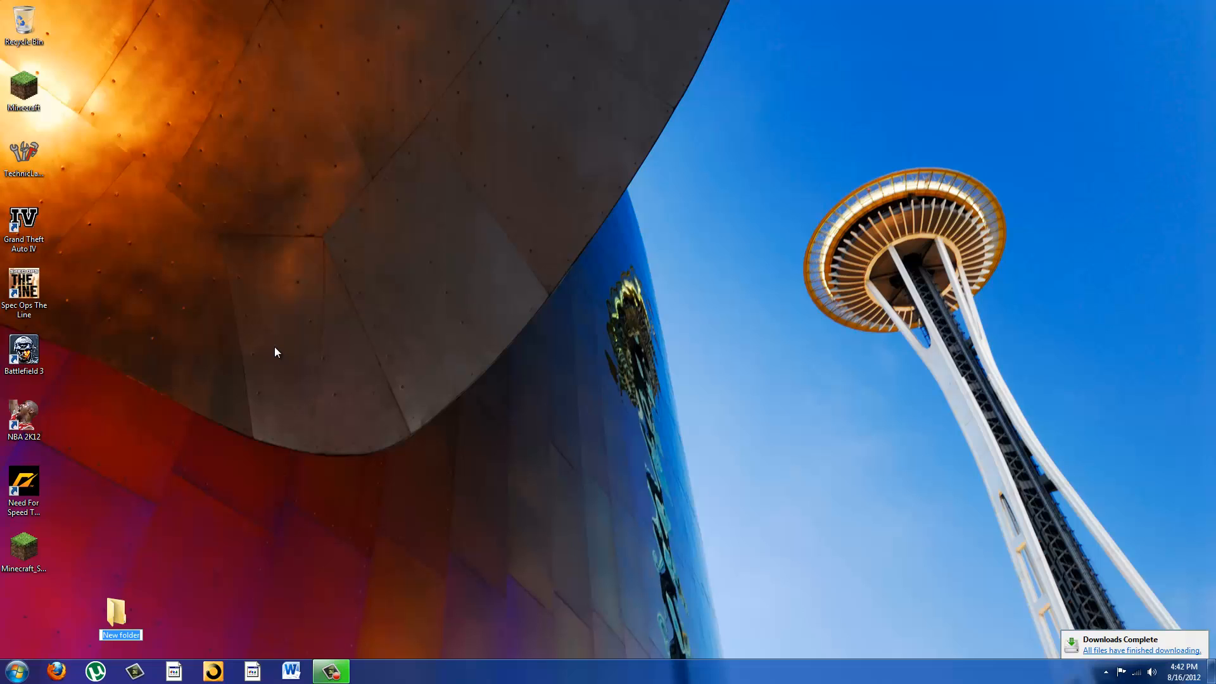
text(Server)
key(Return)
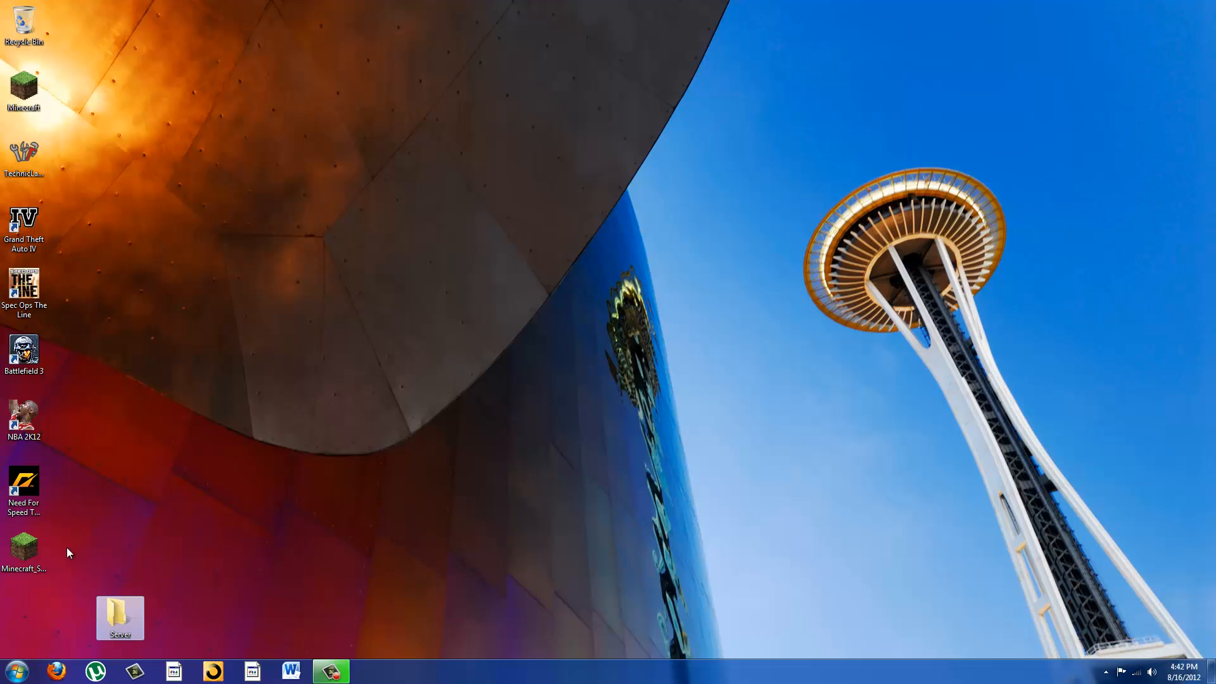
drag(25, 549, 129, 616)
- Run Minecraft_Server.exe from the Server folder, allowing the unverified program, until the log reports Done
double_click(129, 616)
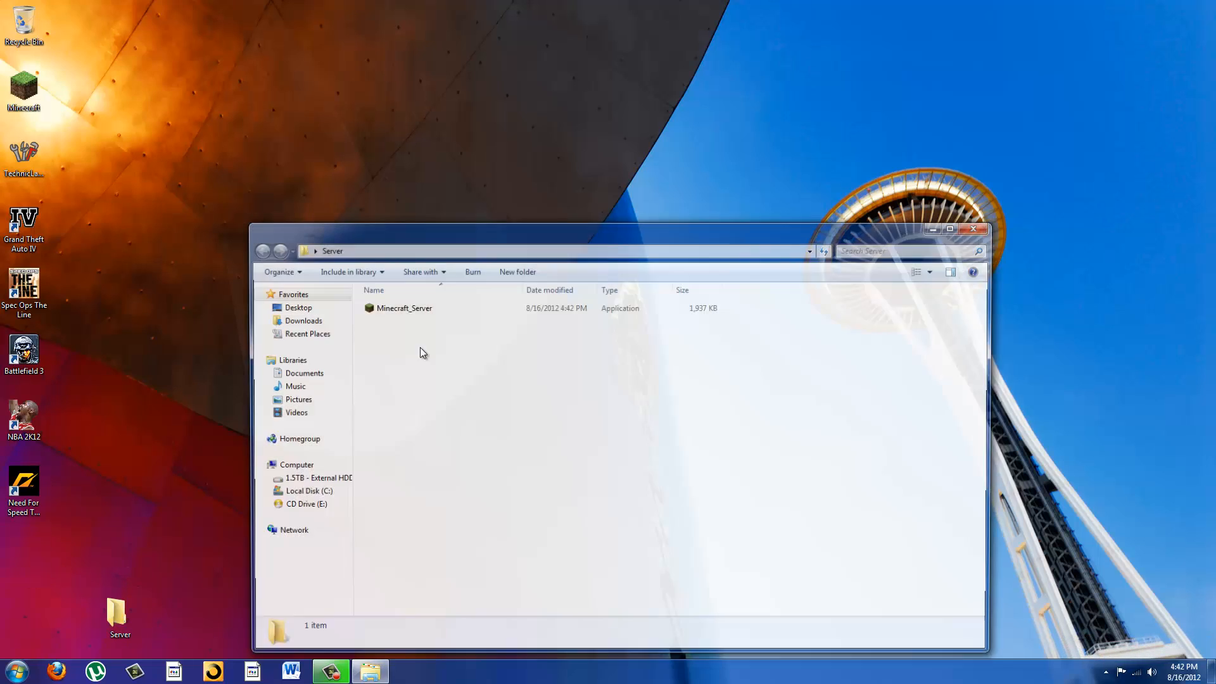
double_click(431, 309)
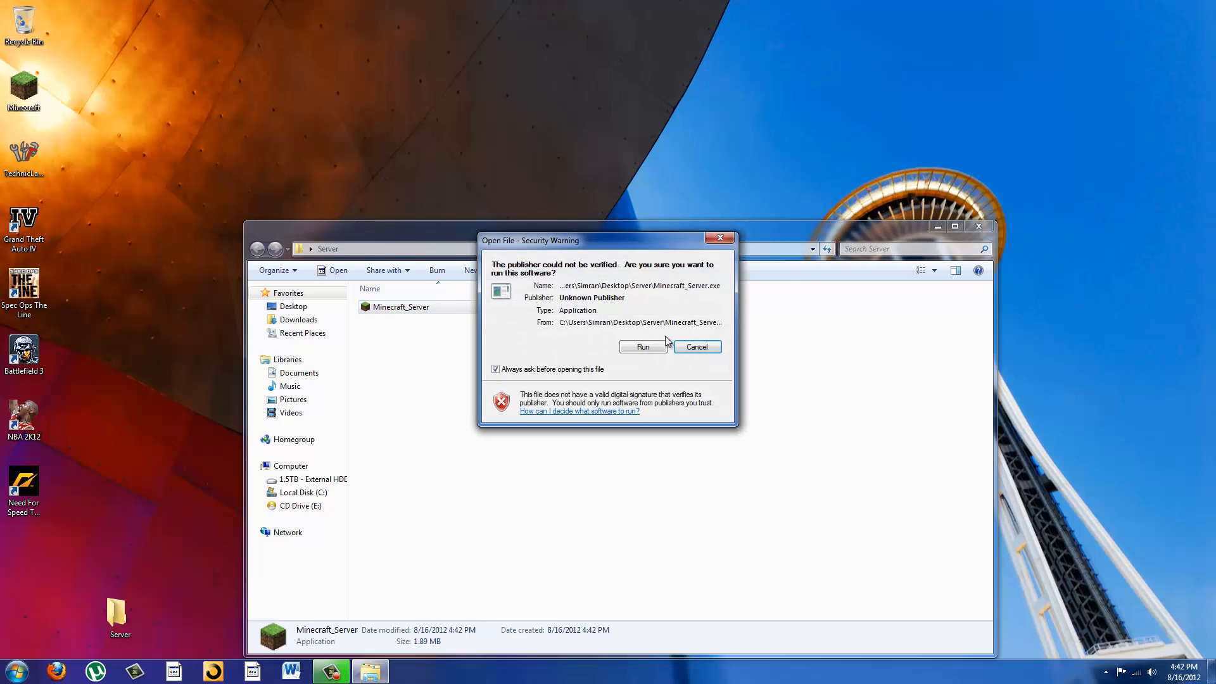
click(643, 346)
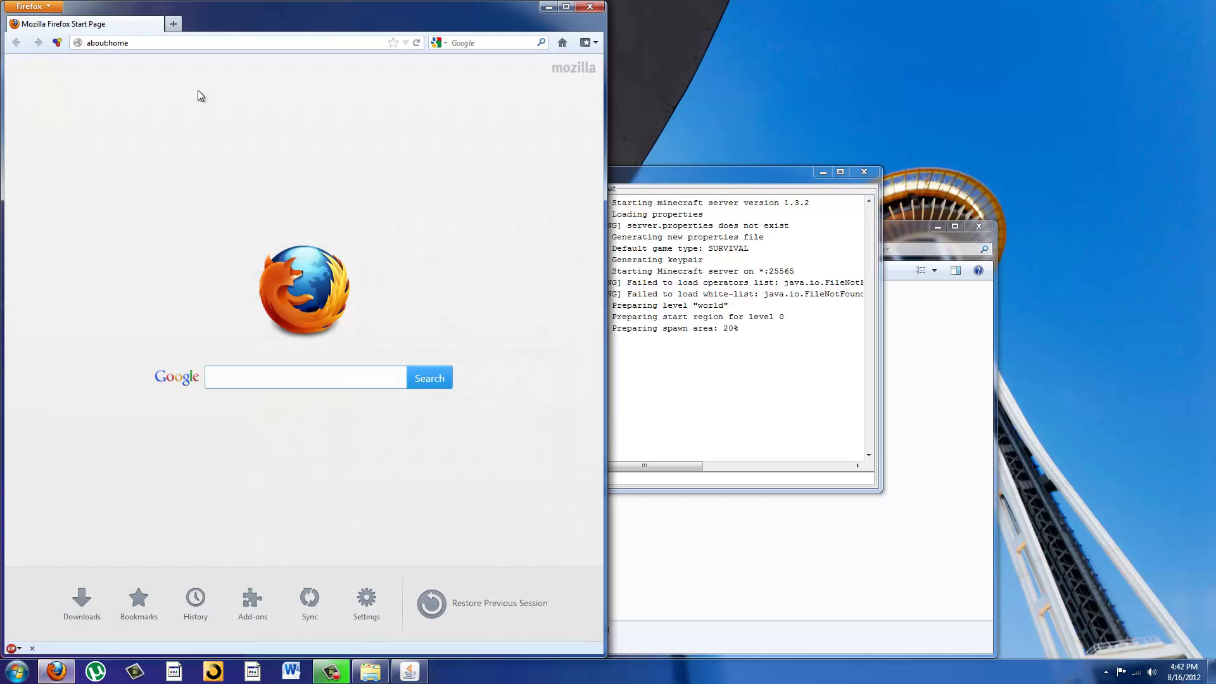
click(177, 42)
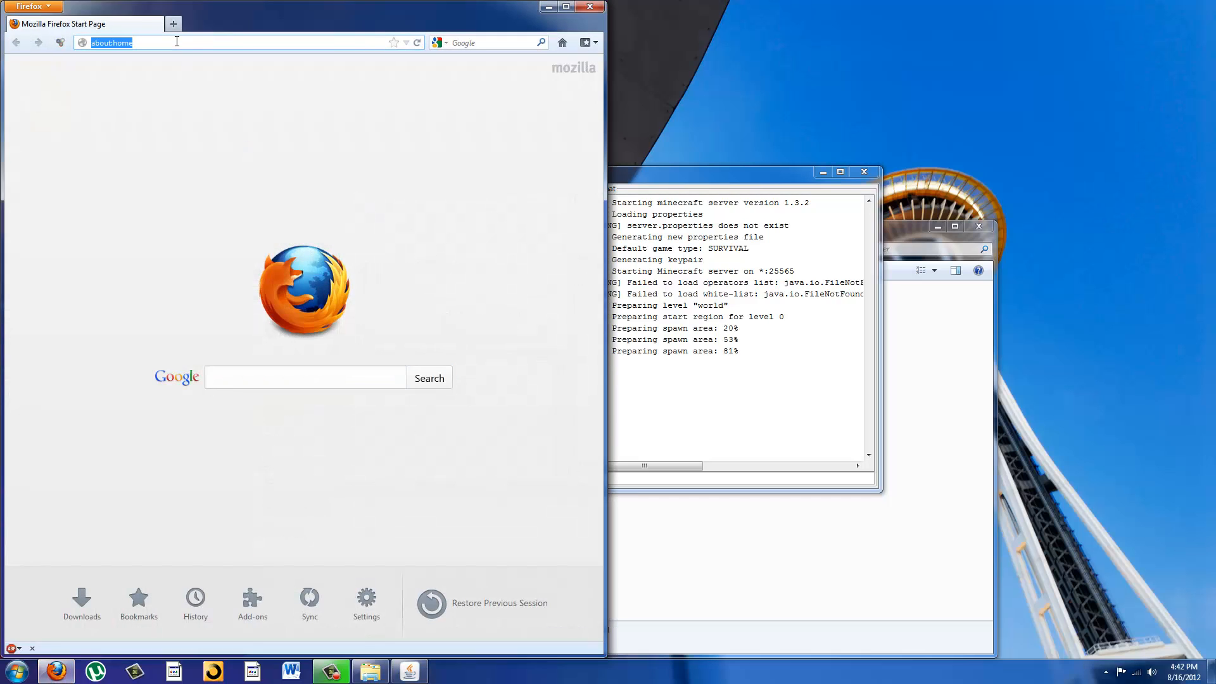
click(577, 9)
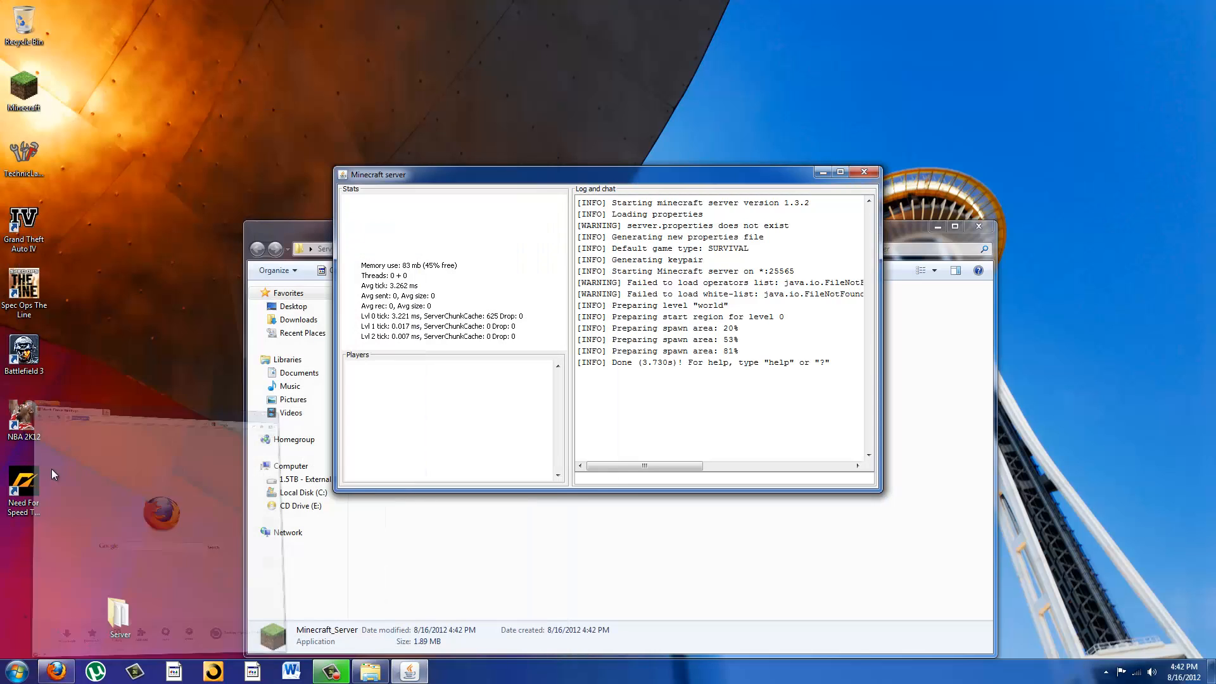
- Run ipconfig in Command Prompt to read IPv4 address 192.168.1.25 and gateway 192.168.1.1
key(super)
text(cmd)
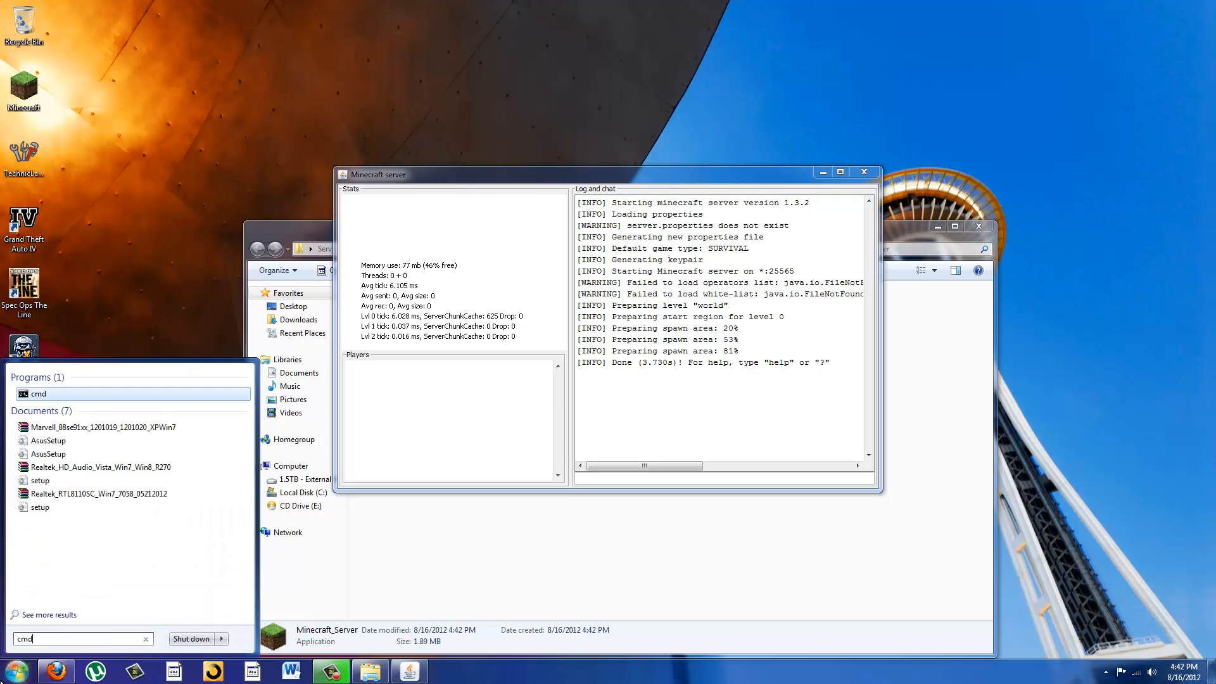
key(Return)
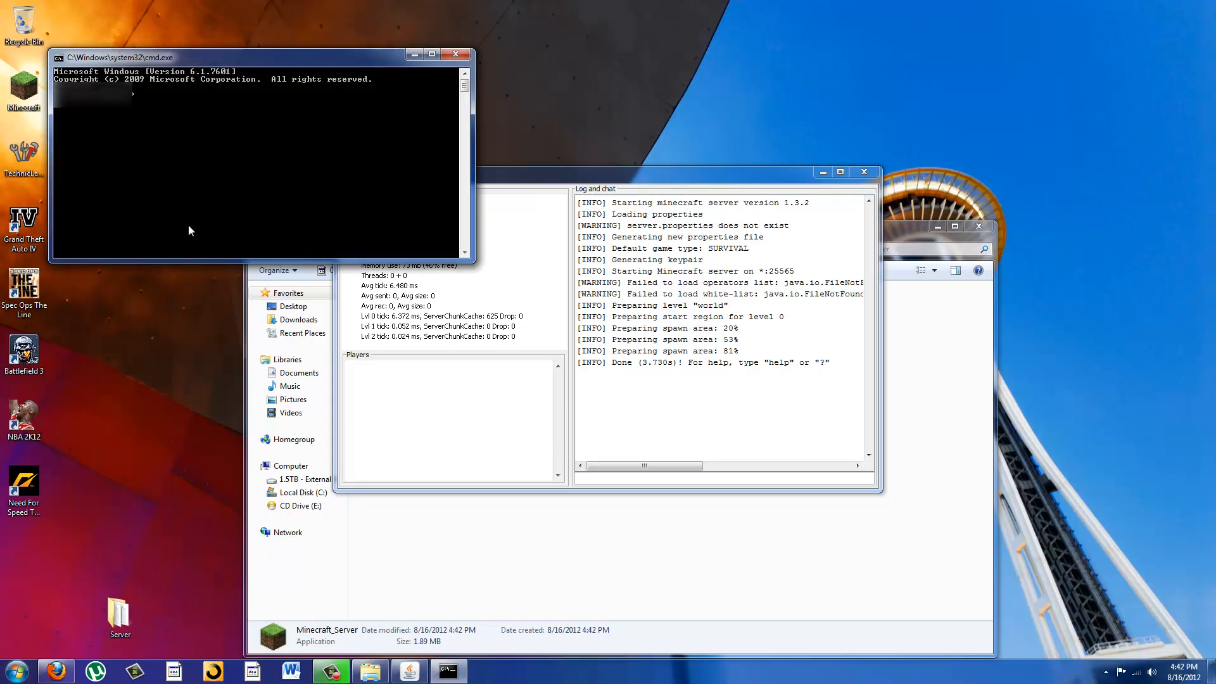
text(ipcon)
text(fig)
key(Return)
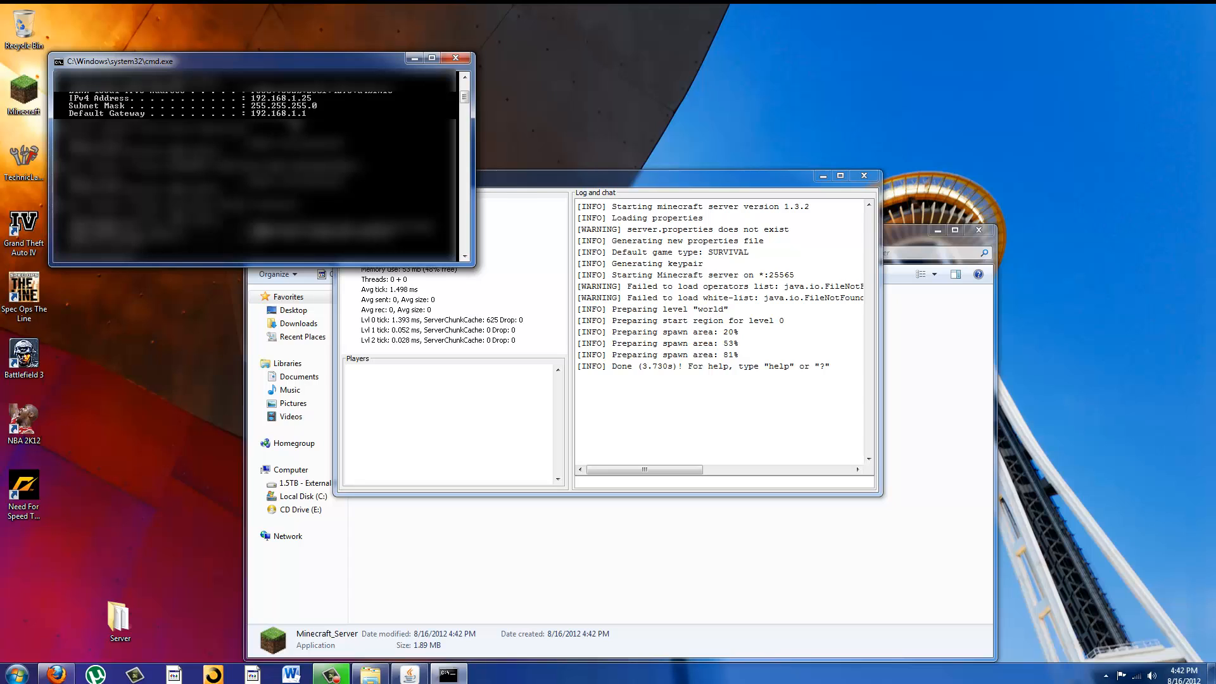
click(676, 517)
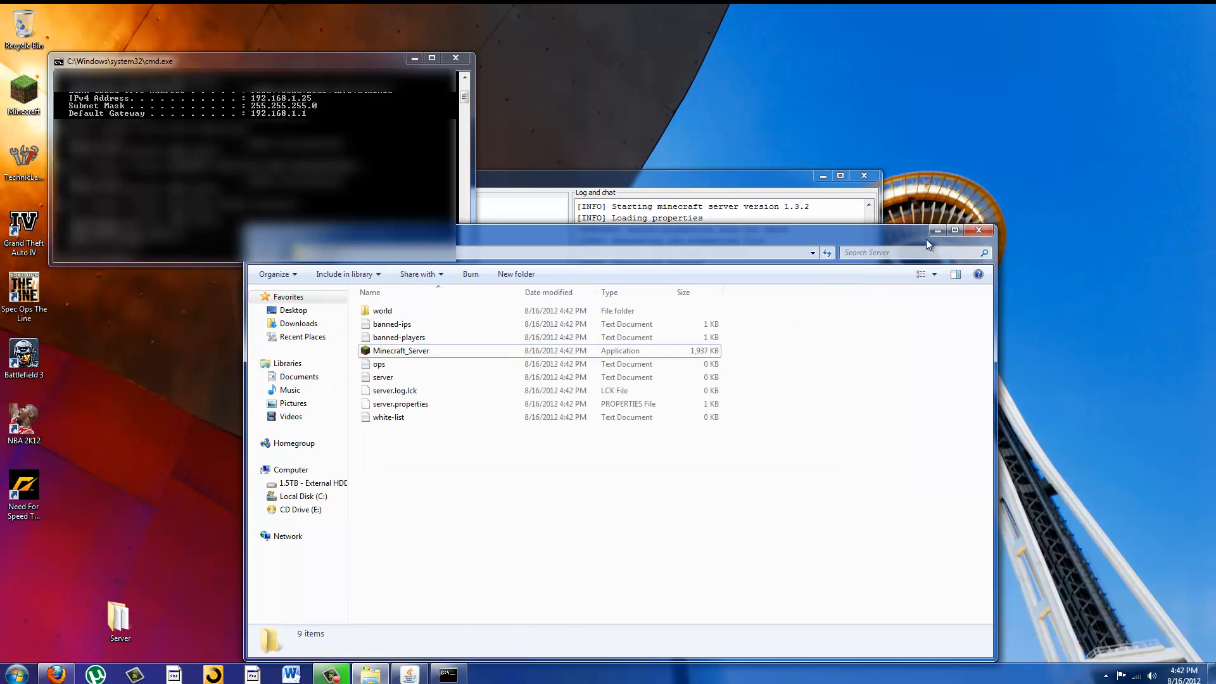
click(428, 519)
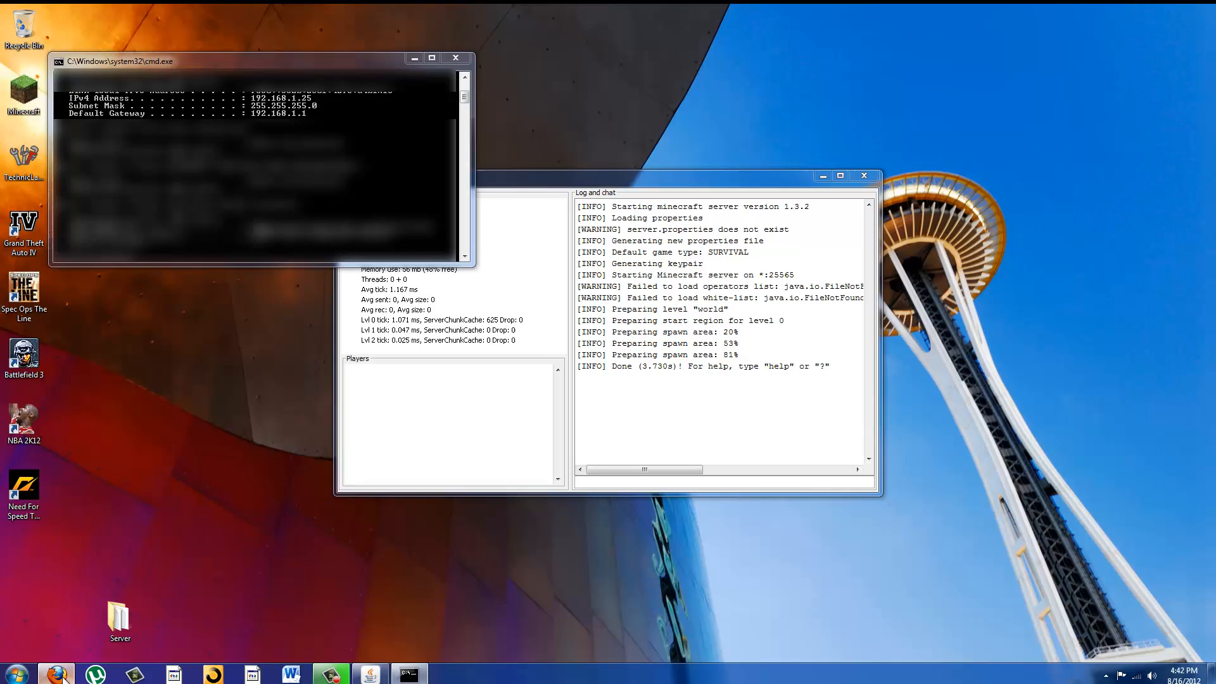
- Log into the NETGEAR router admin page at 192.168.1.1 with the username and password
click(56, 675)
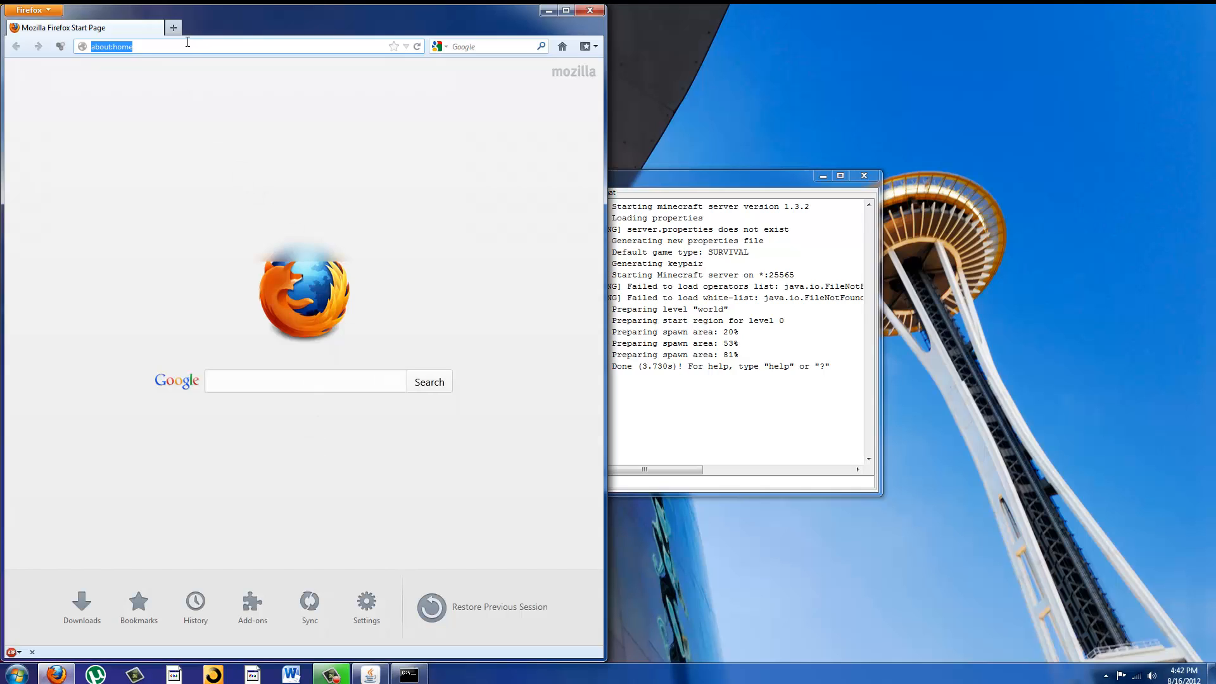
text(192.168.1.1)
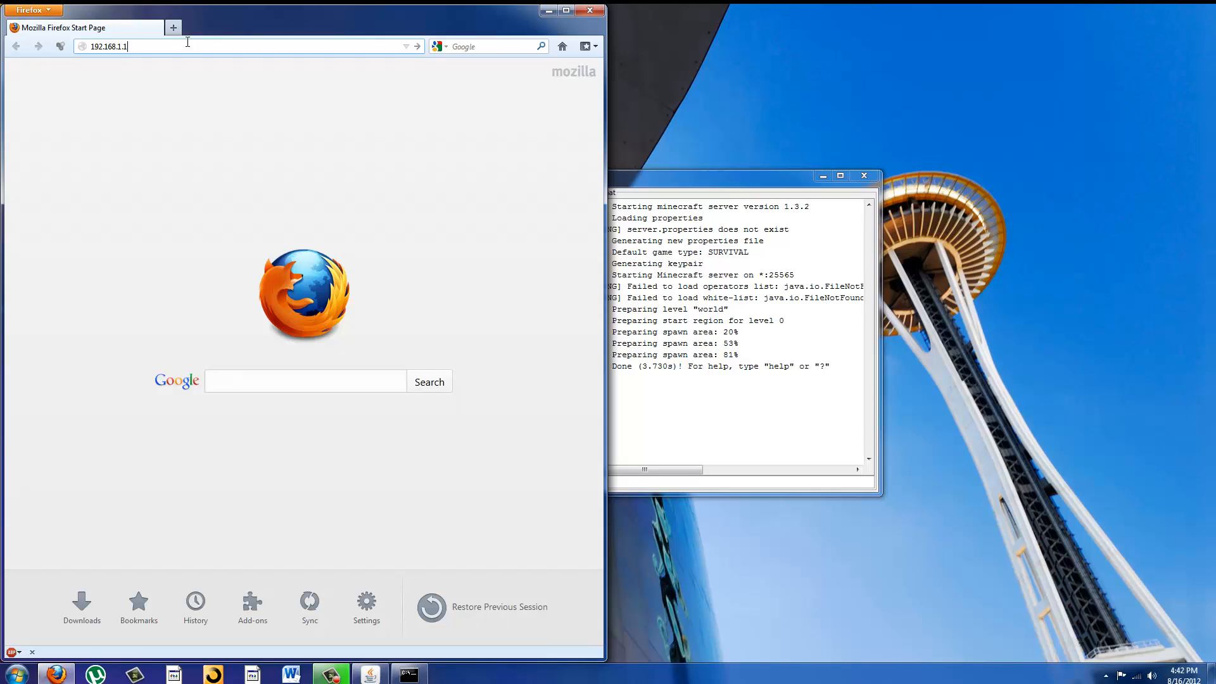
key(Return)
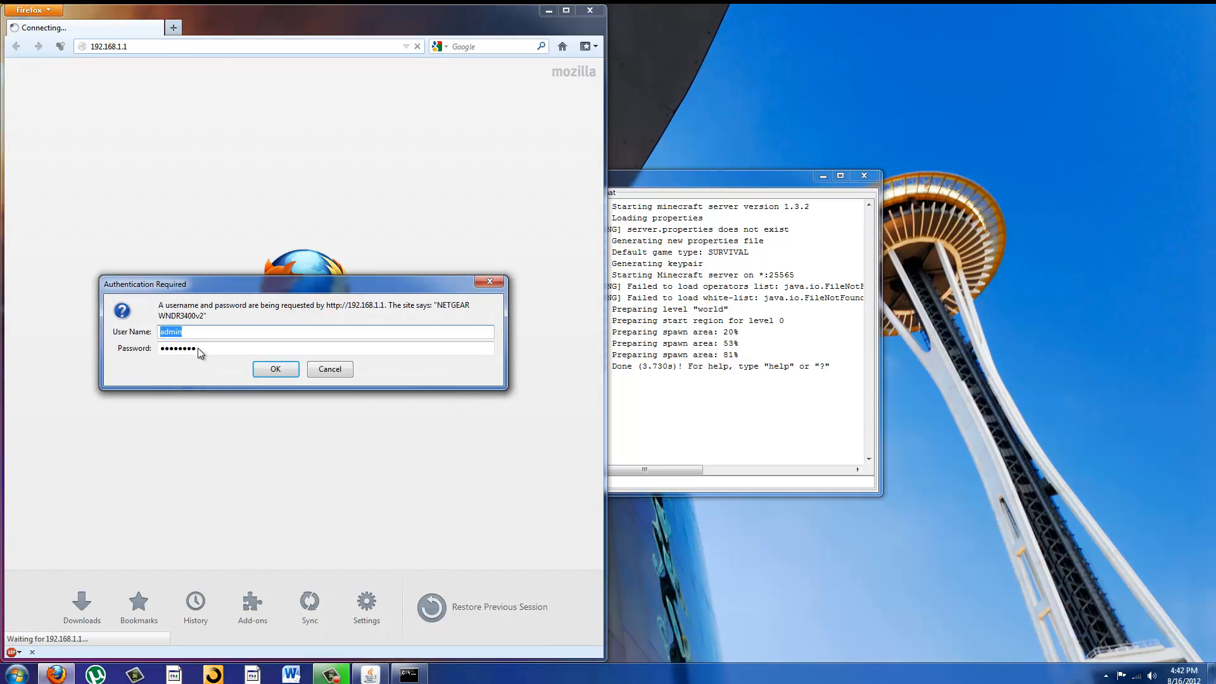
click(187, 347)
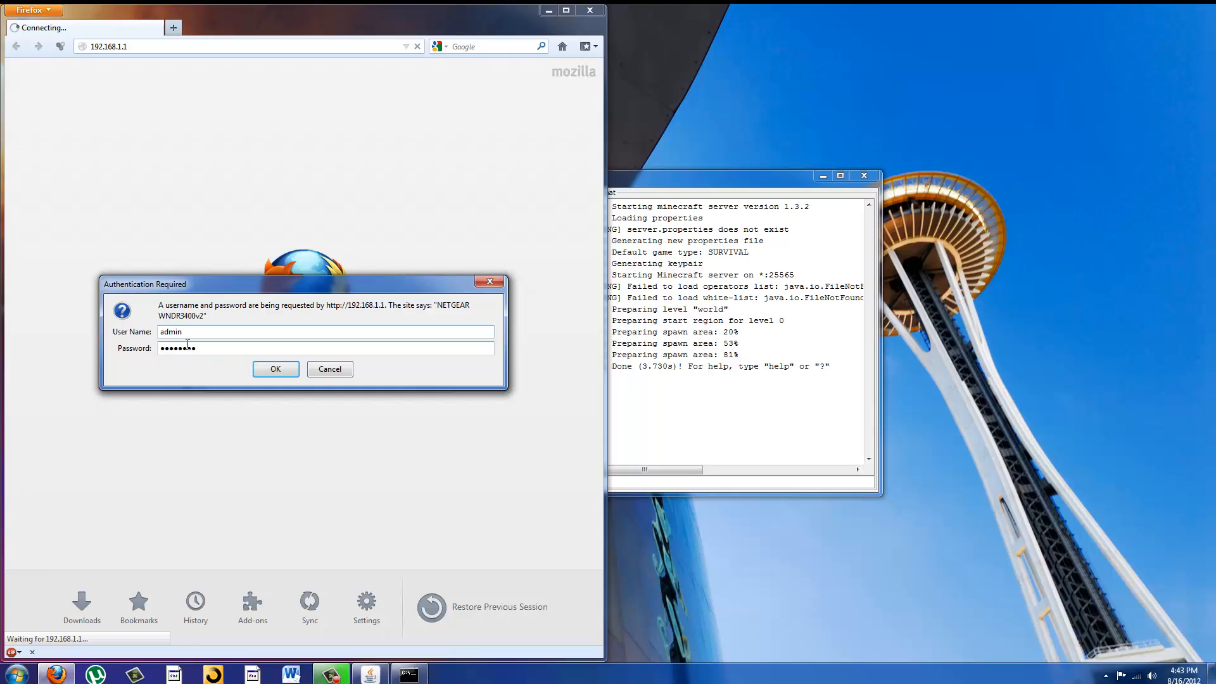
click(262, 369)
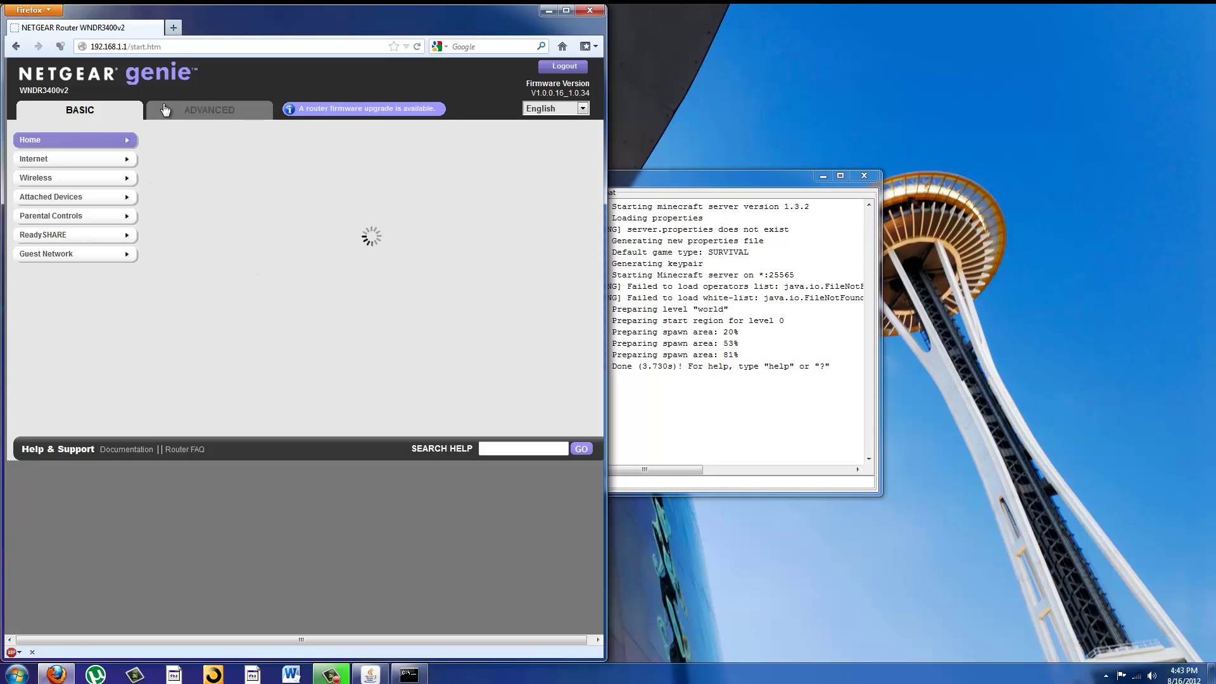
- Go to Advanced Setup > Port Forwarding / Port Triggering and delete the old Minecraft Server rule
click(163, 109)
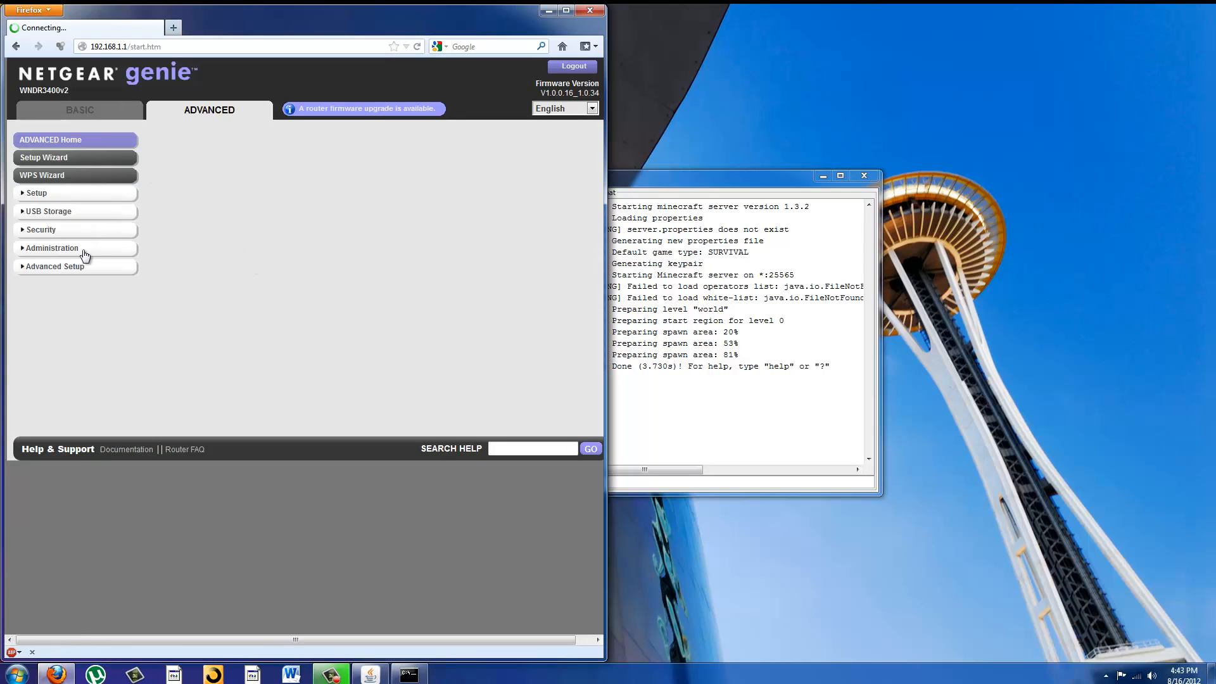
click(70, 266)
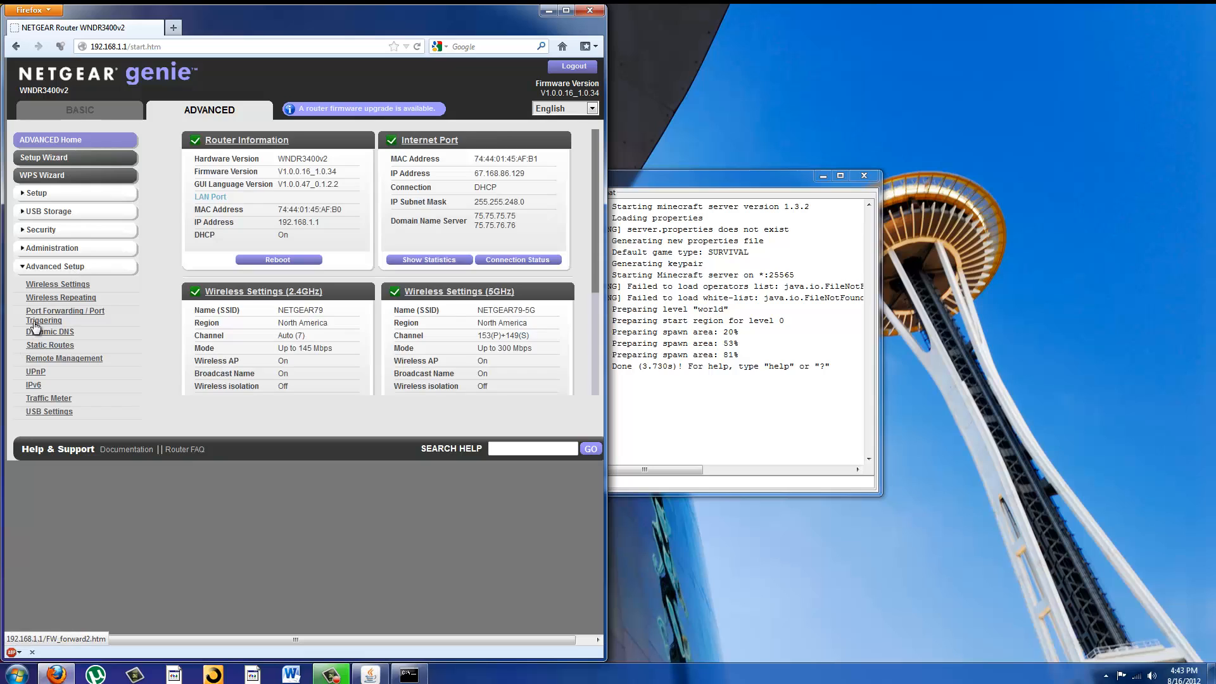
click(38, 324)
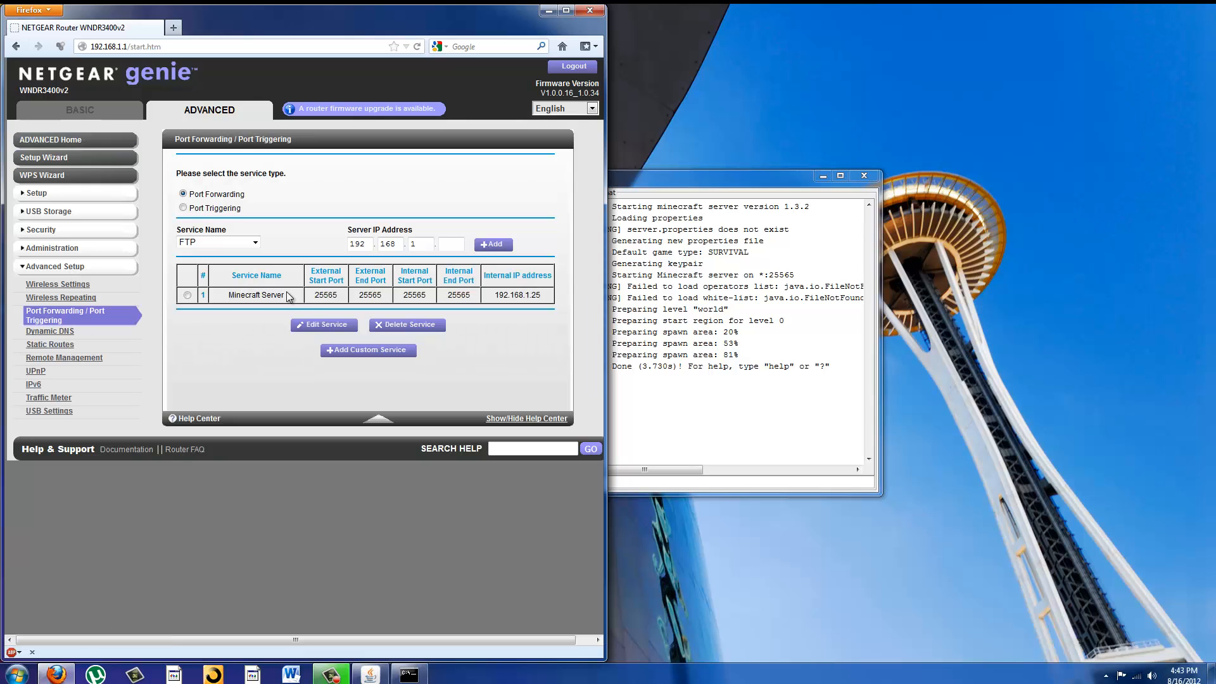
click(409, 324)
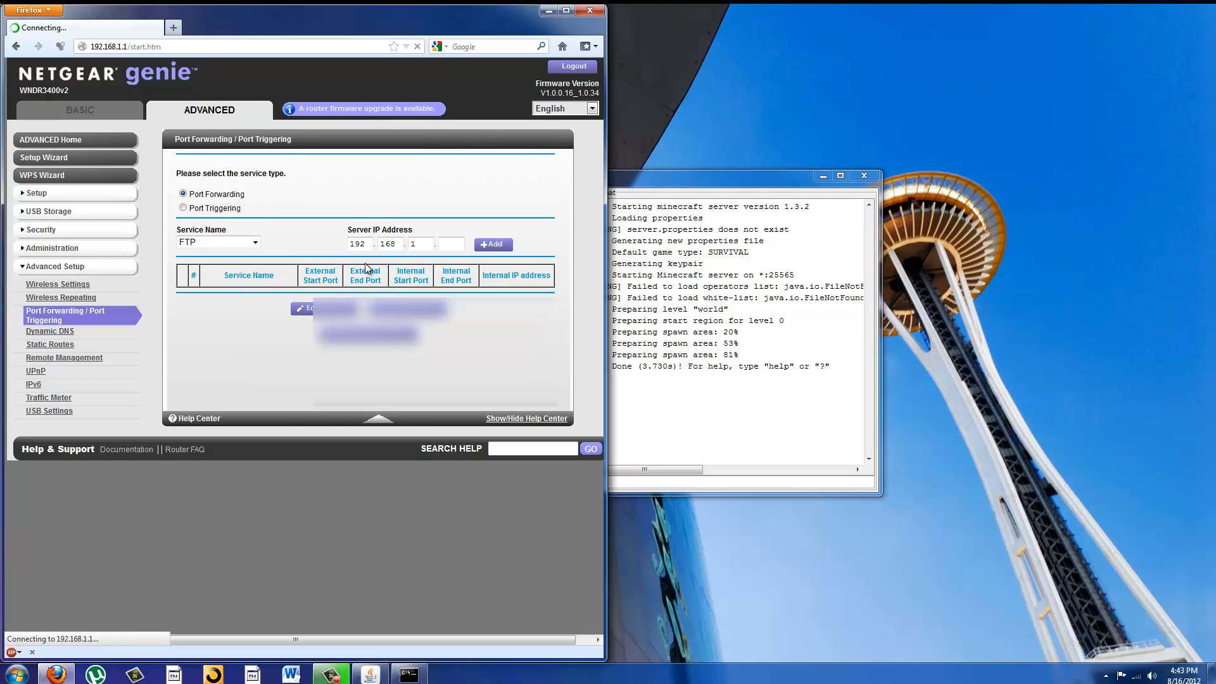
- Add a custom service named Minecraft Server with TCP/UDP ports 25565, then check the computer's IP in Command Prompt
click(368, 197)
text(Minecra)
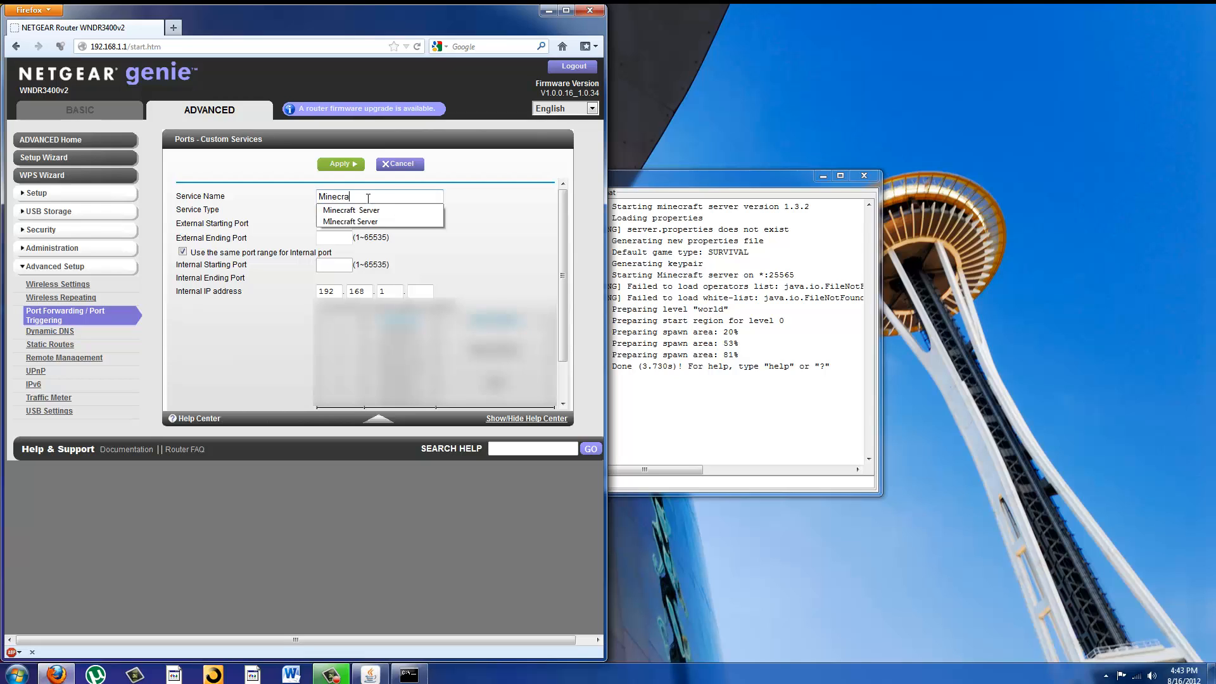
text(ft Server)
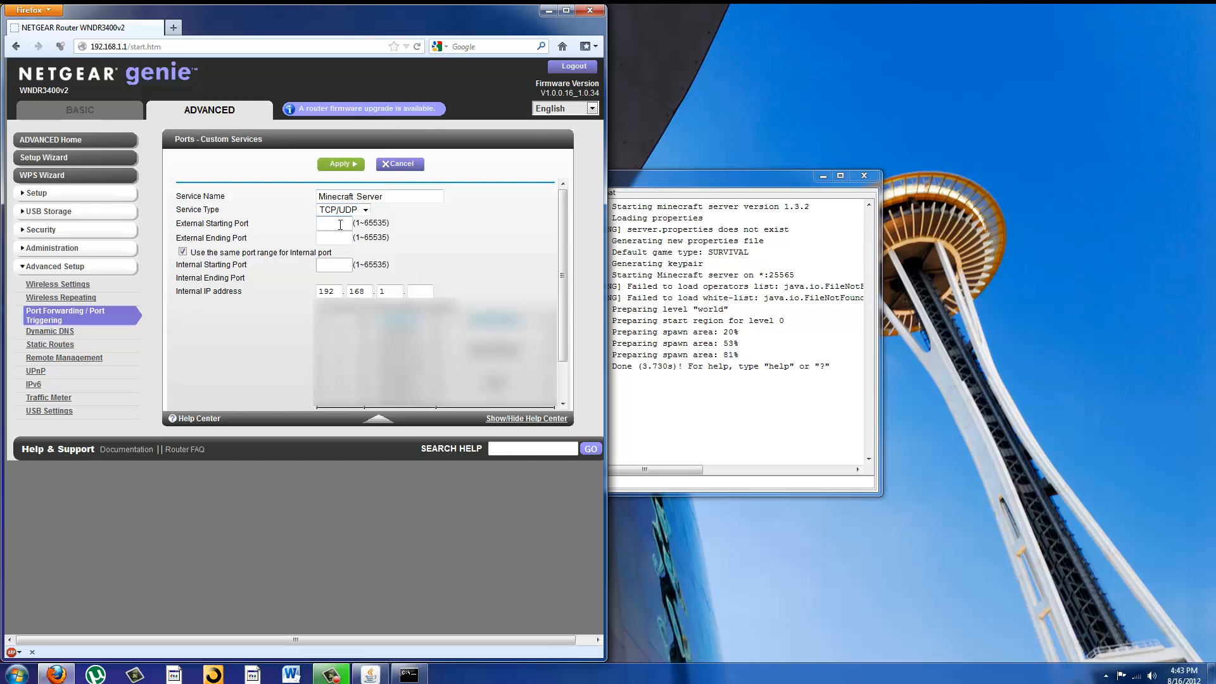
click(339, 224)
text(25565)
key(Tab)
text(25565)
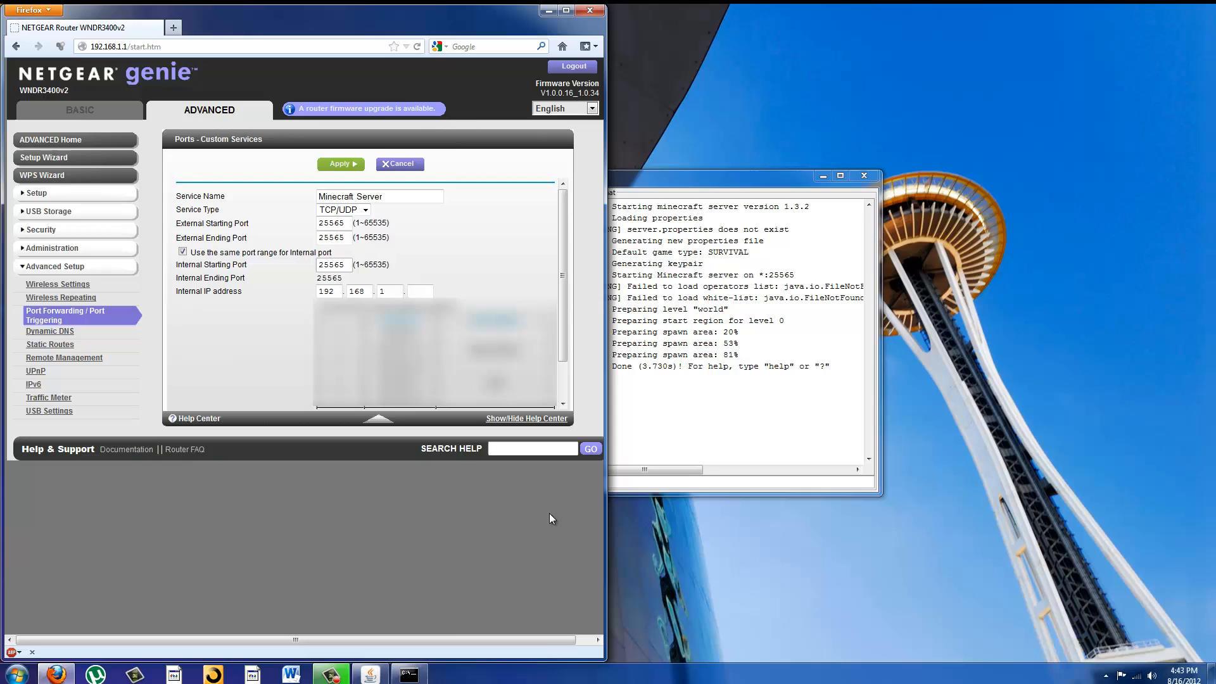
click(409, 675)
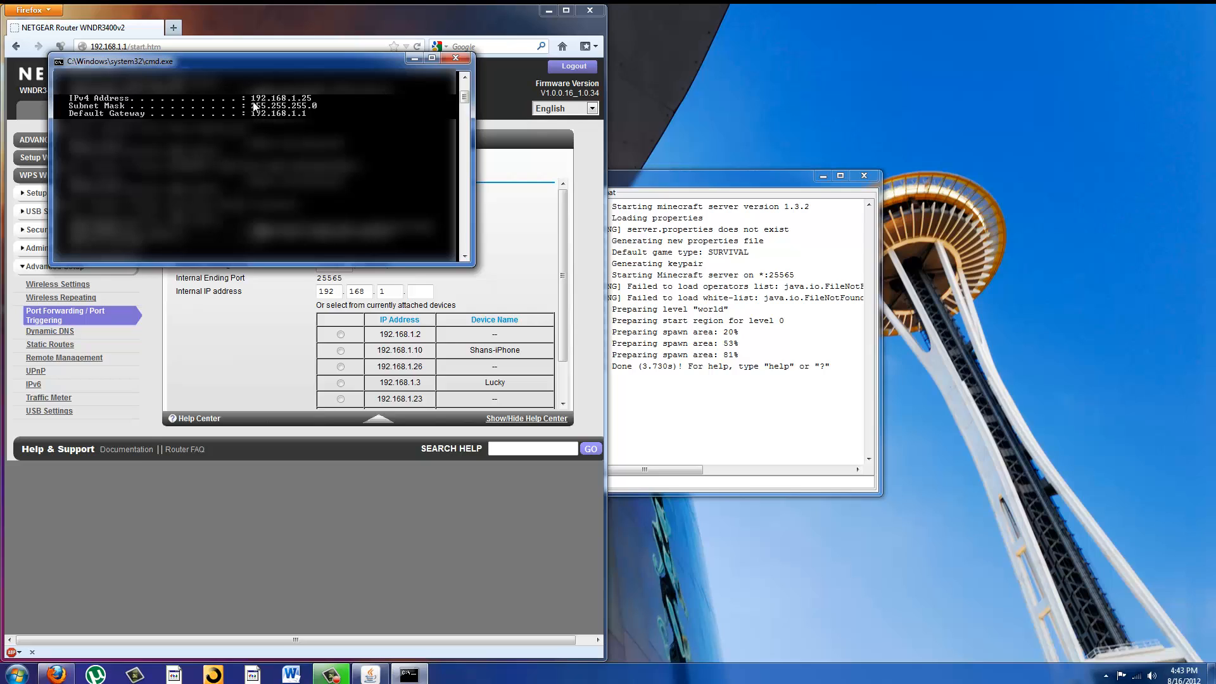
- Complete the internal IP as 192.168.1.25 and apply the Minecraft Server forwarding rule
click(526, 238)
click(419, 292)
text(25)
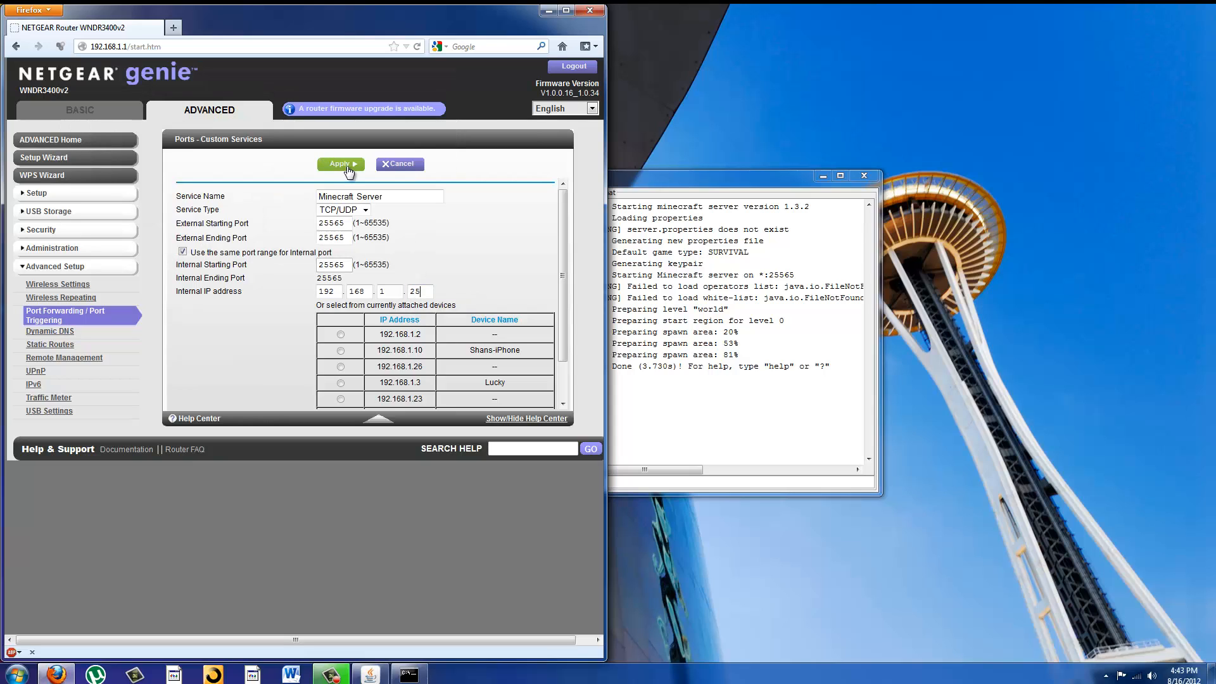
click(340, 165)
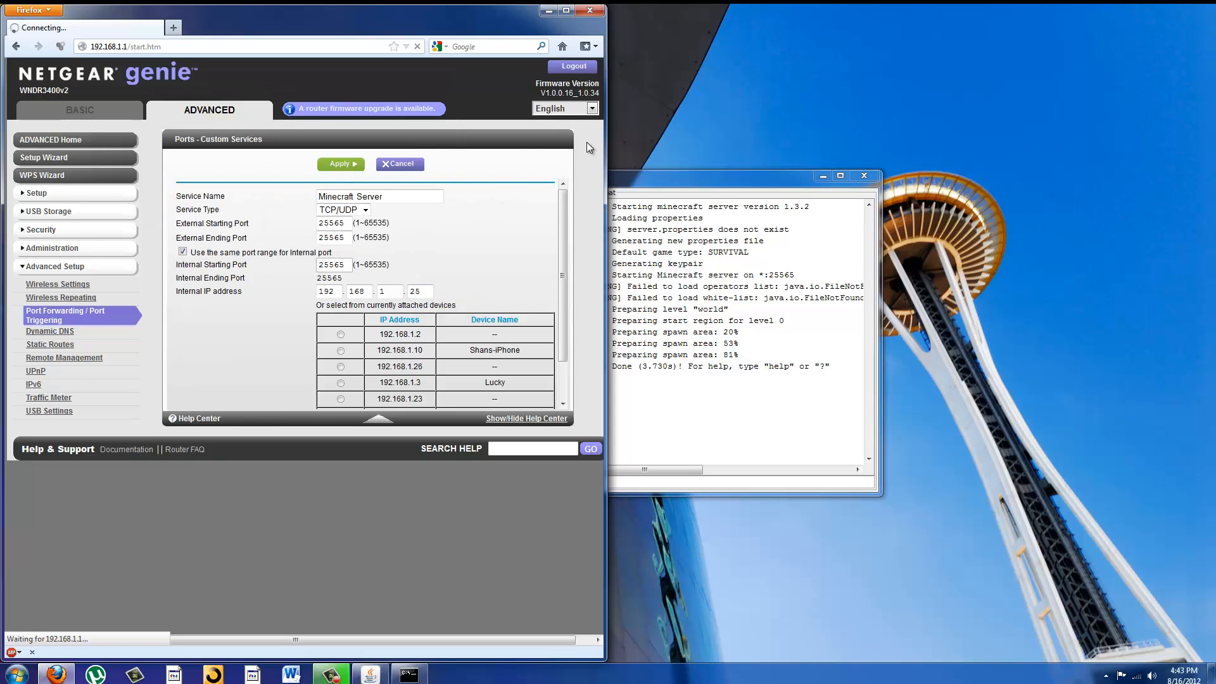
- Close the browser and Command Prompt, tidy the desktop, and launch Minecraft and log in
click(591, 10)
click(457, 61)
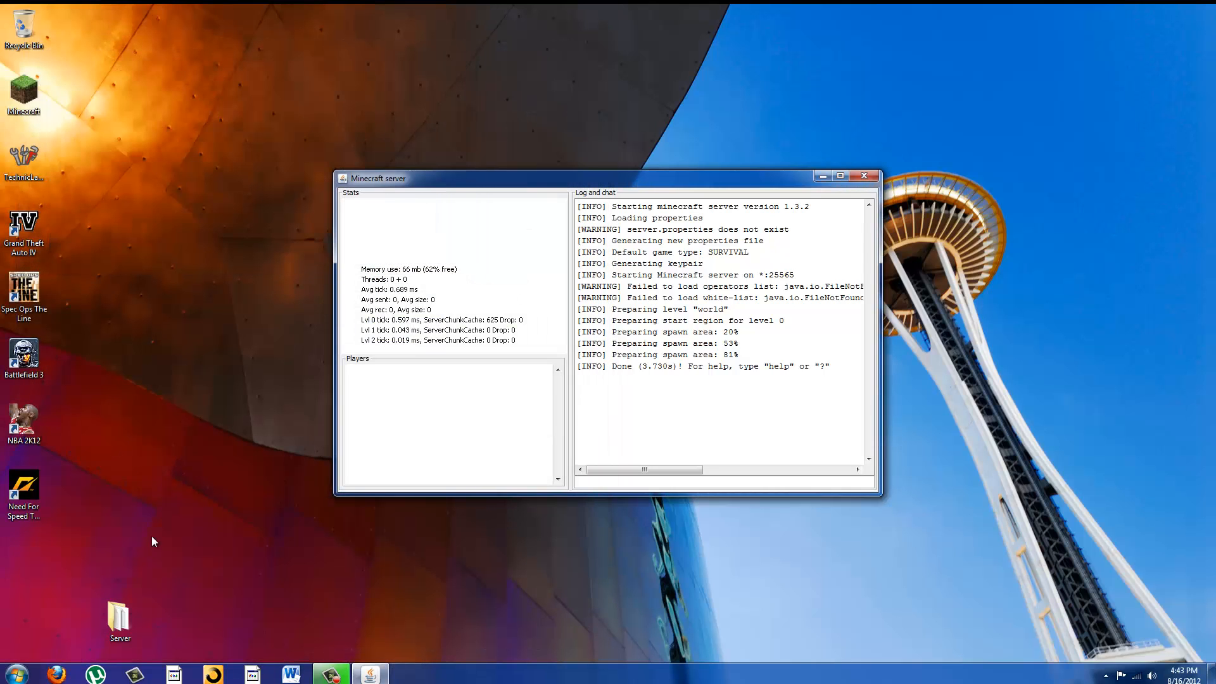
drag(122, 622, 41, 541)
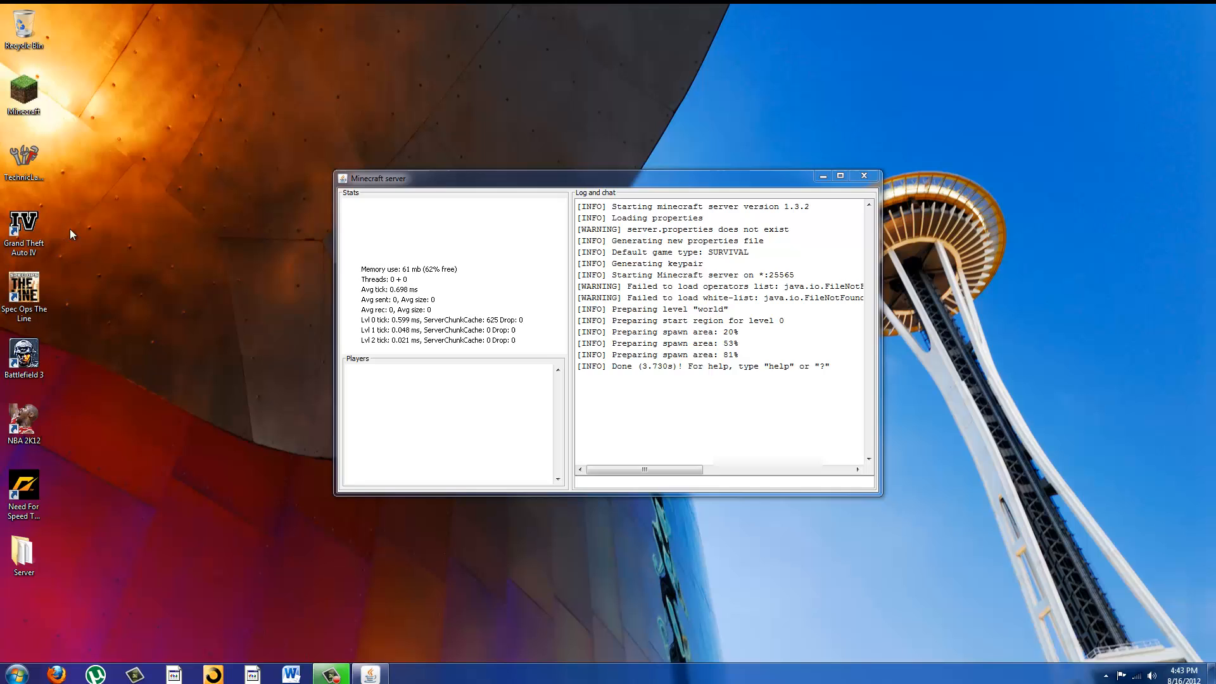
double_click(26, 93)
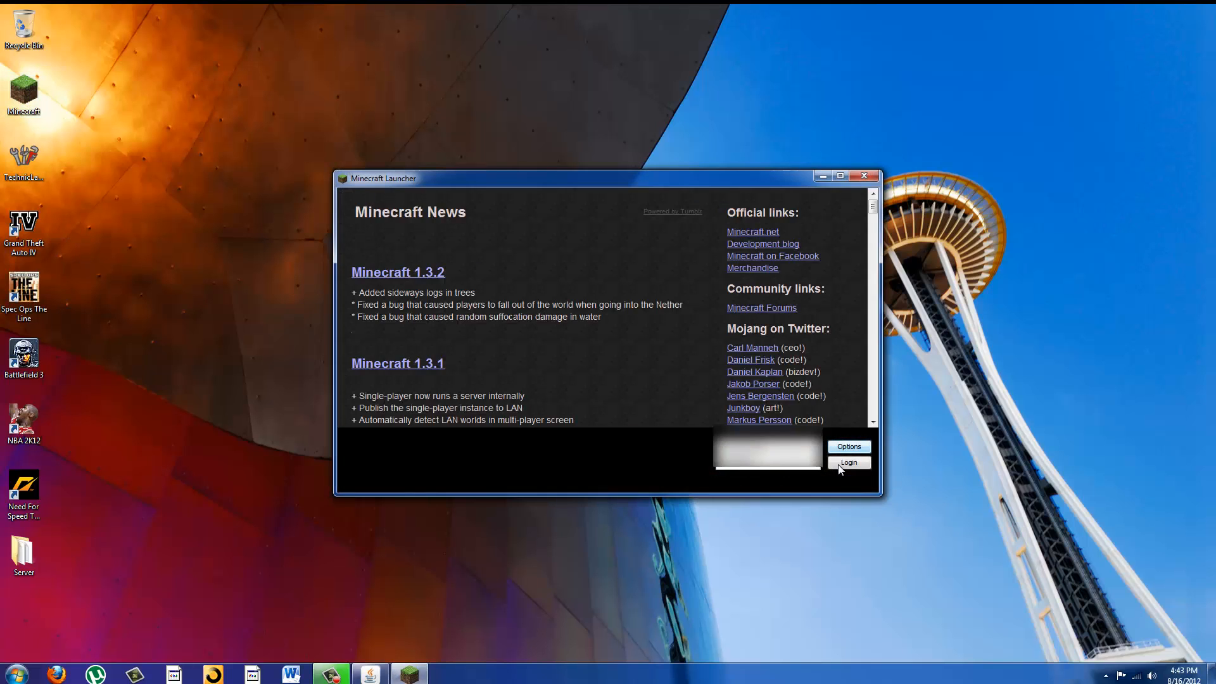
key(Return)
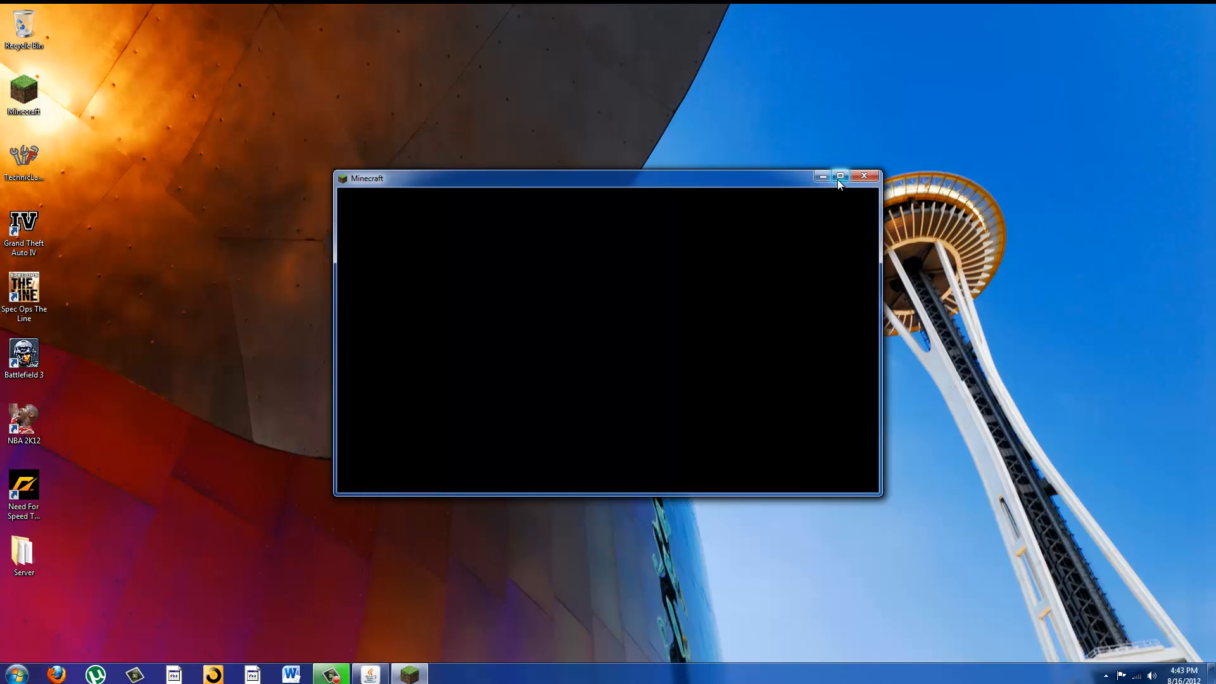
- Arrange the game and server windows side by side, go to Play Multiplayer and pick the saved server
drag(636, 191, 970, 281)
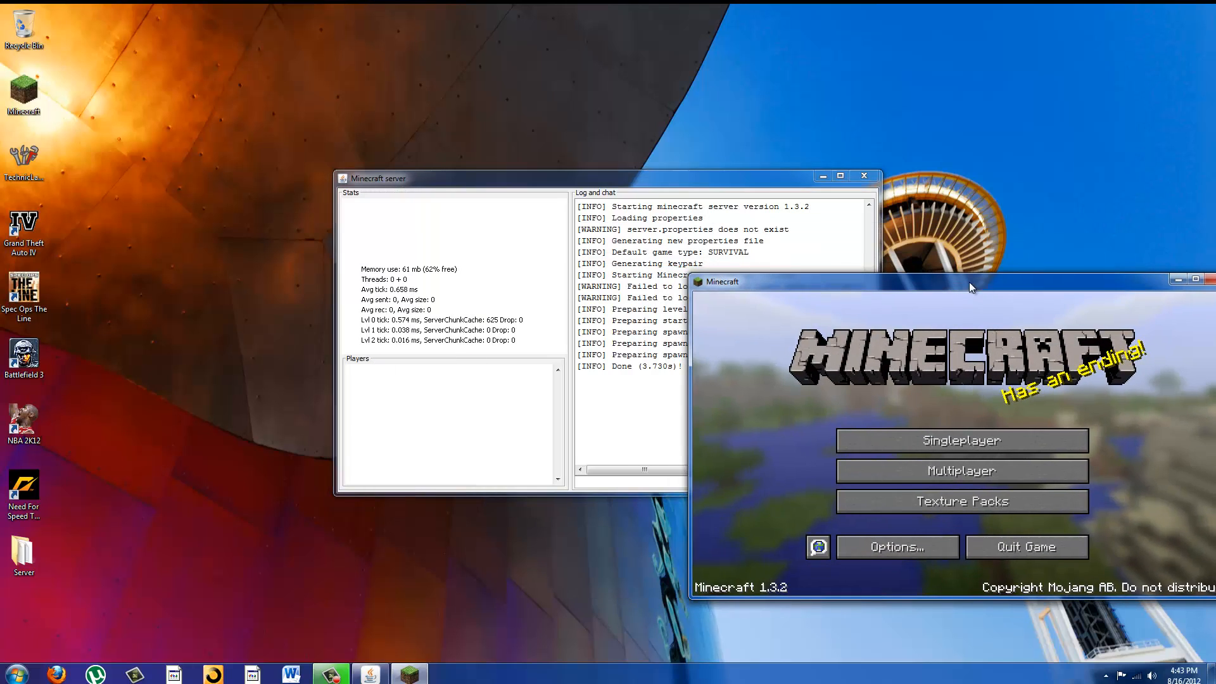
mouse_move(626, 175)
mouse_down()
mouse_move(468, 169)
mouse_move(342, 236)
mouse_up()
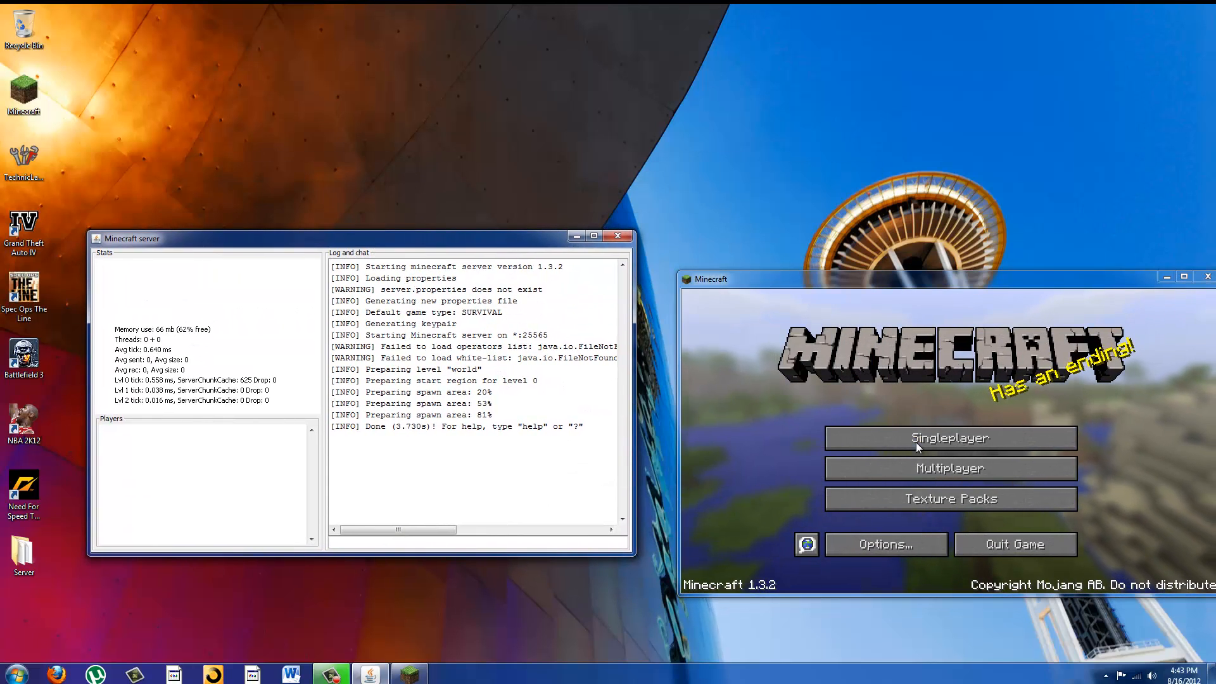
click(951, 467)
click(845, 418)
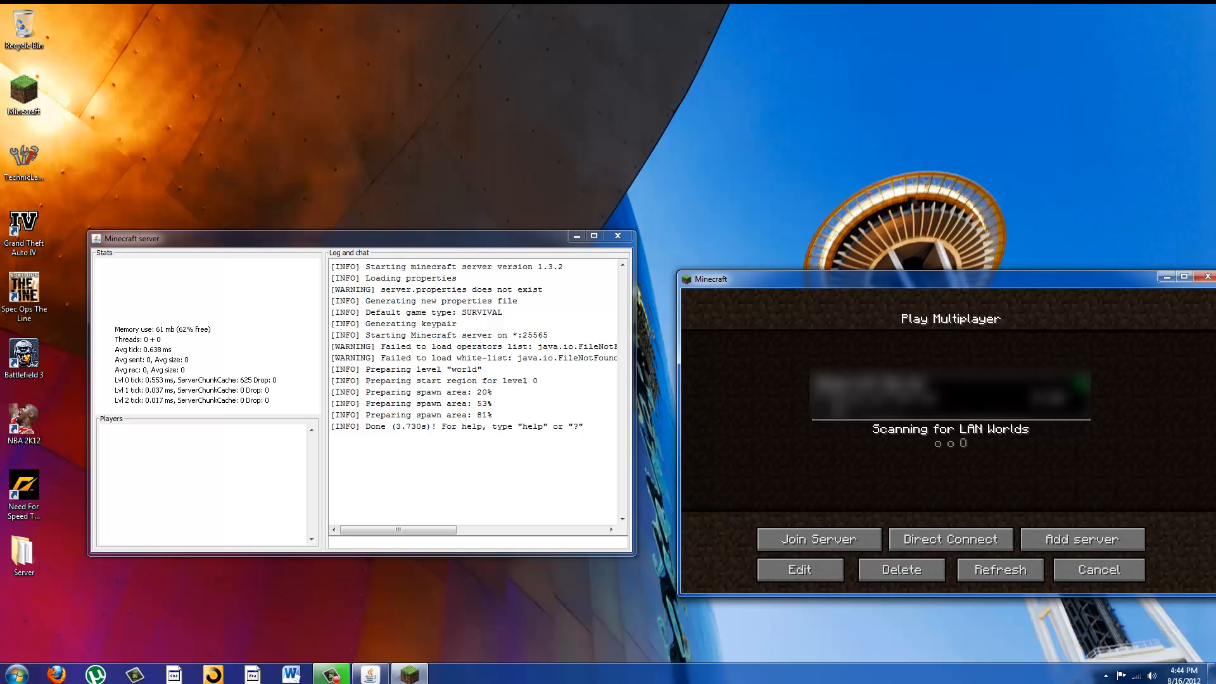
click(55, 675)
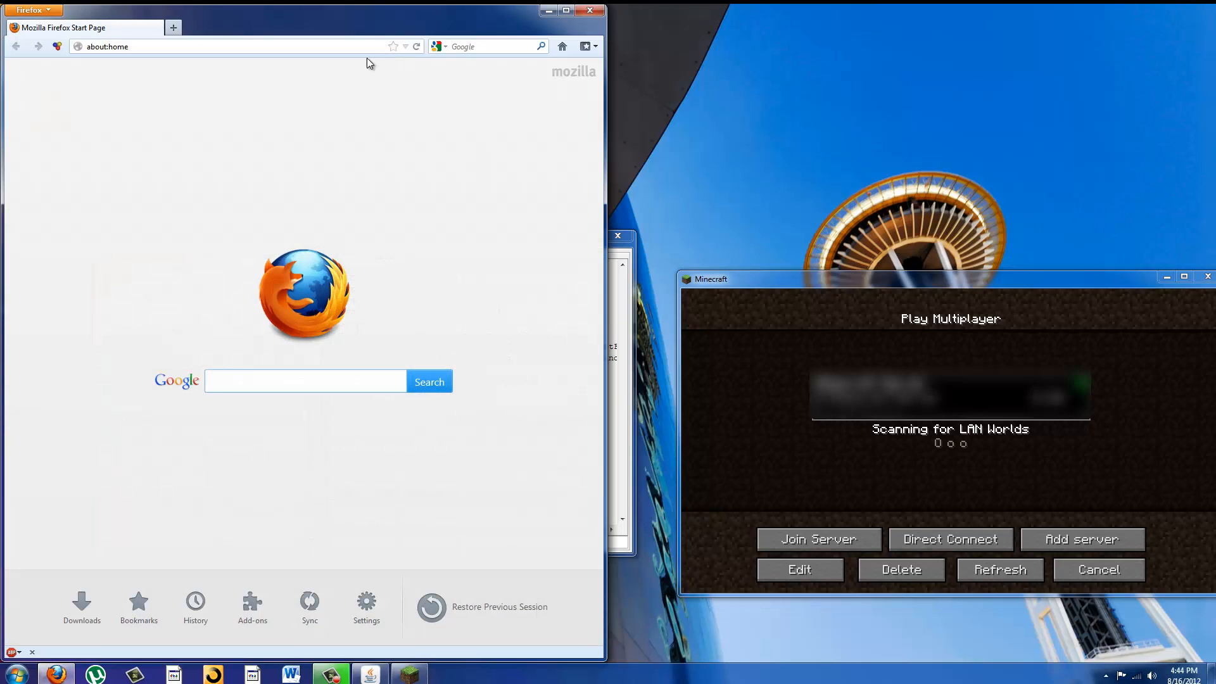
- Load cmyip.com in Firefox and select the displayed public IP address
click(367, 53)
text(c)
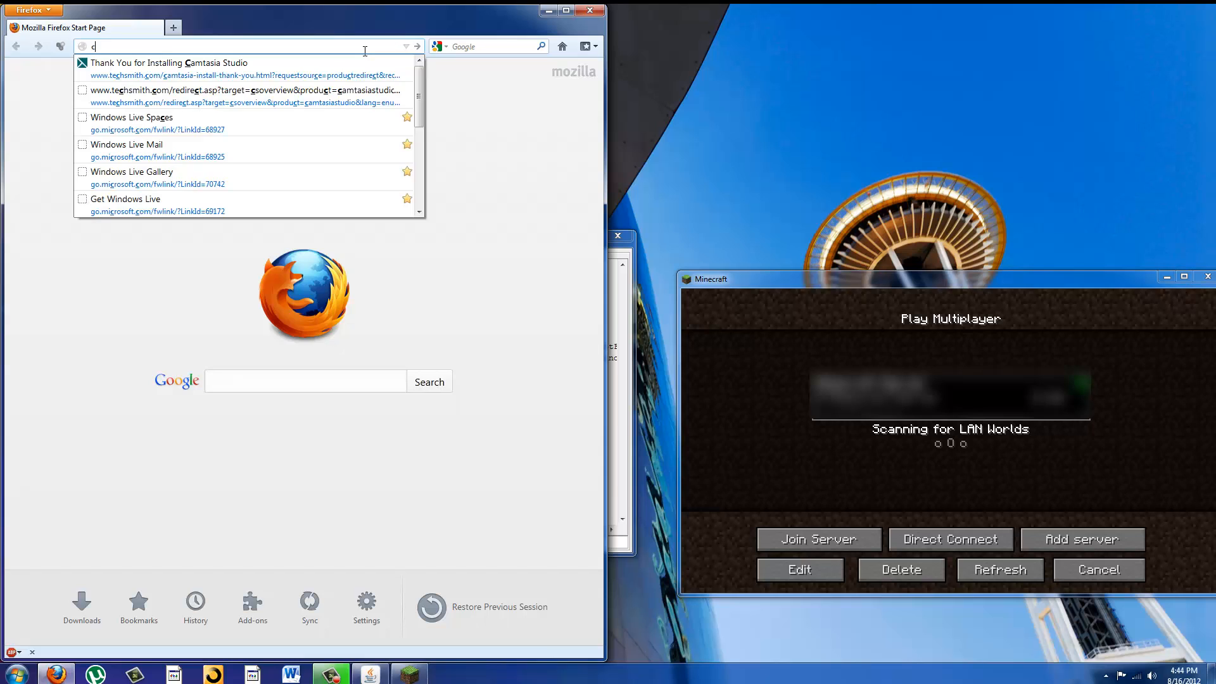
text(myip.com)
key(Return)
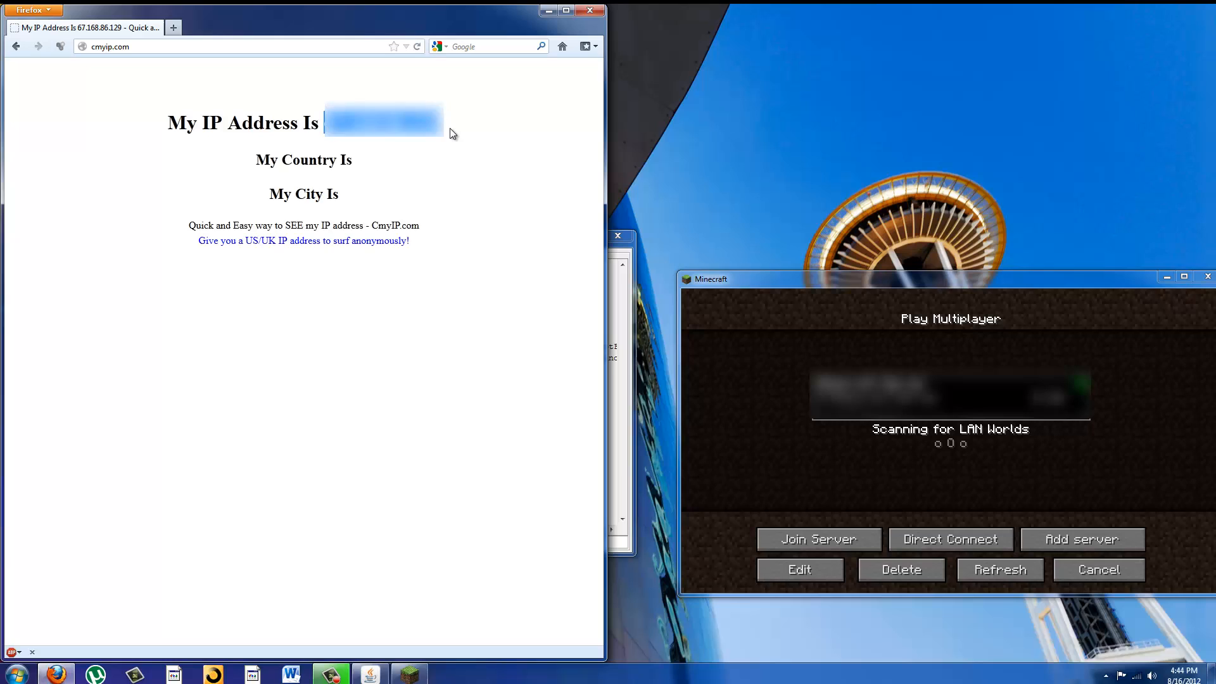
drag(447, 127, 325, 122)
click(357, 133)
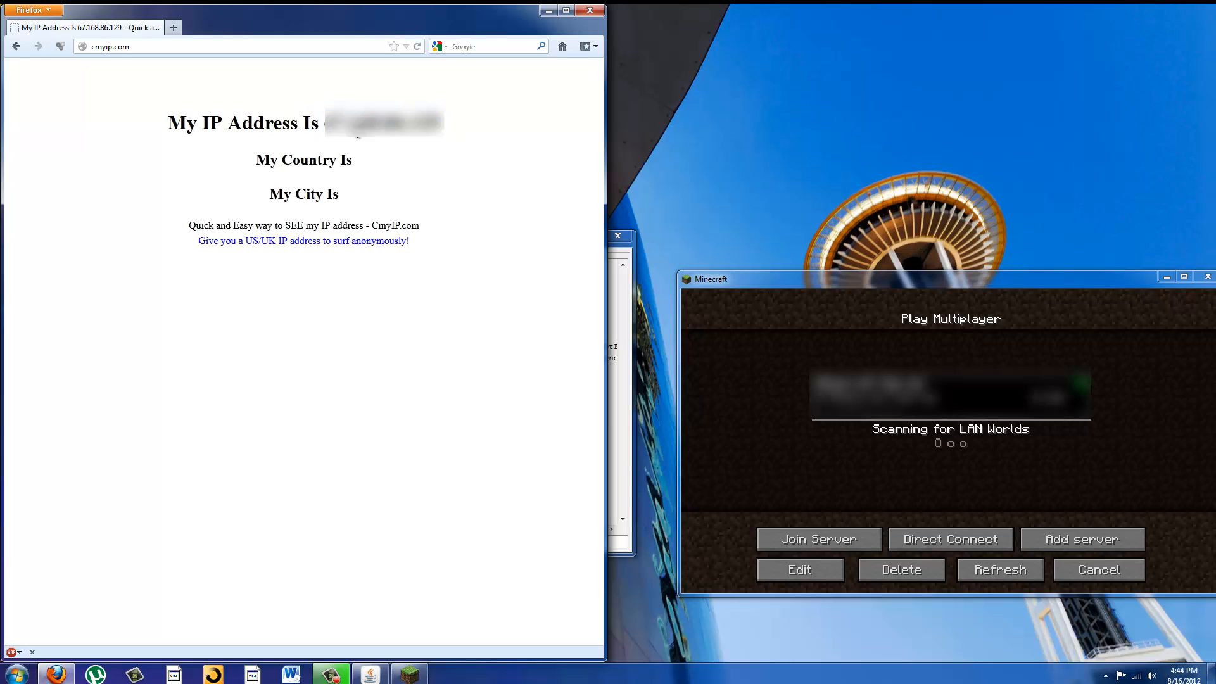
drag(443, 122, 359, 121)
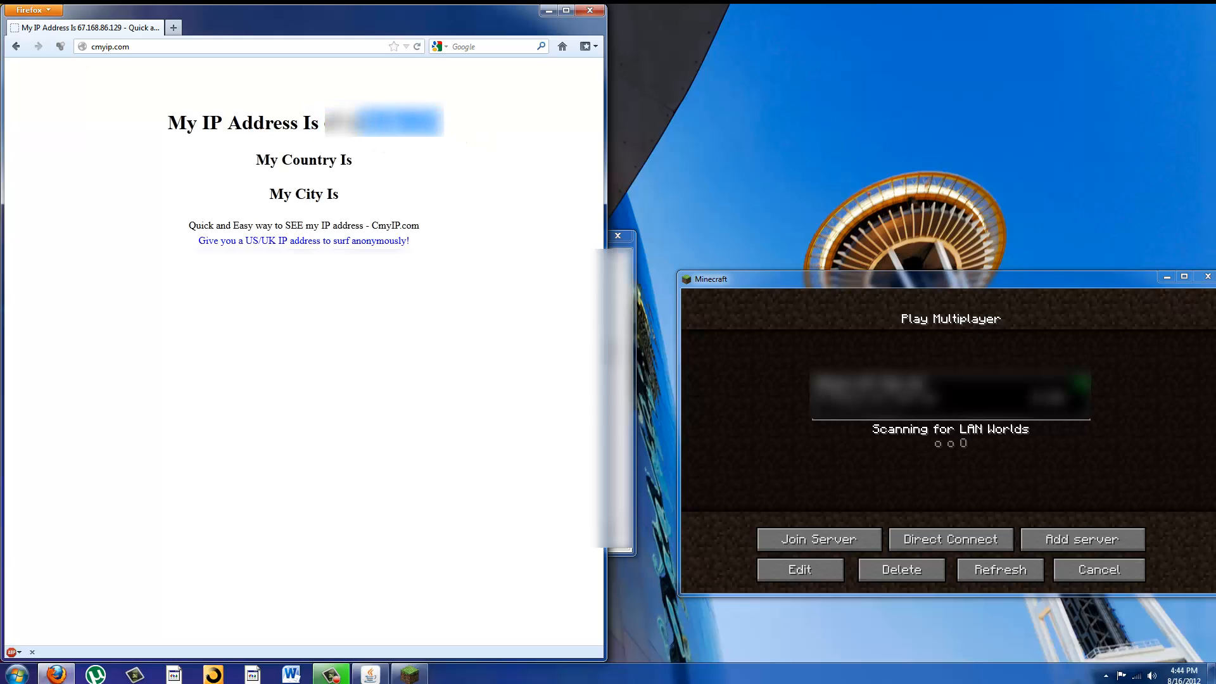
- Close Firefox, join the listed server and break some grass blocks in the world
click(596, 12)
double_click(848, 388)
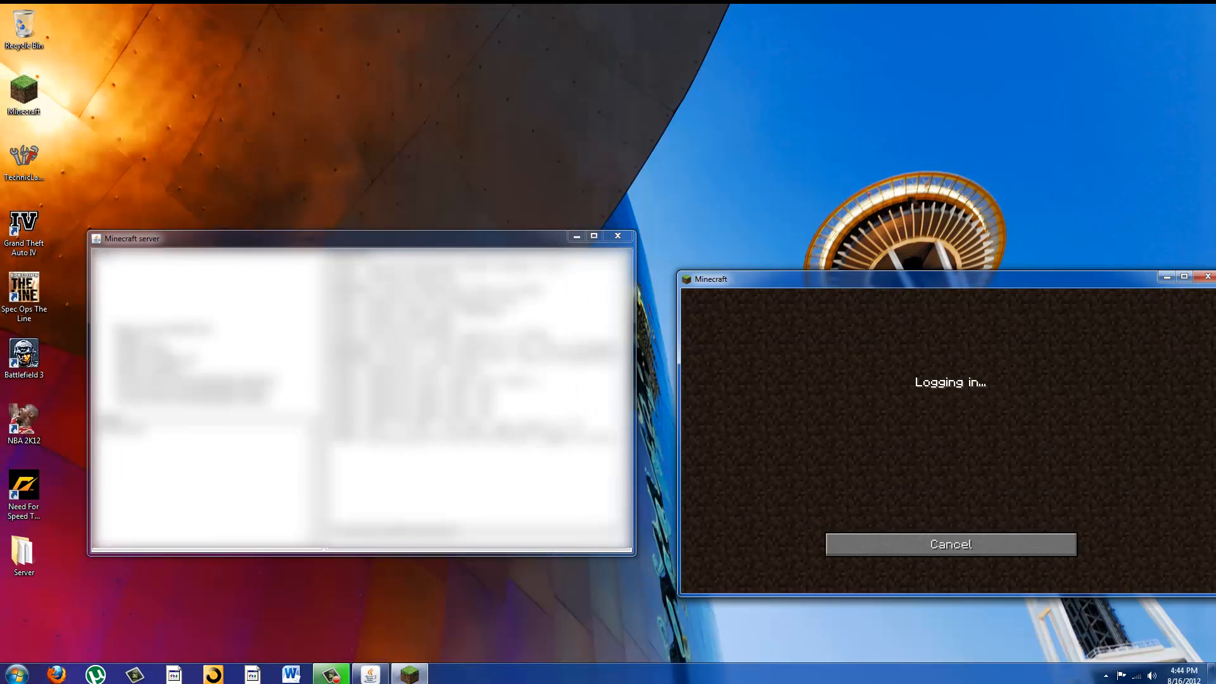
drag(951, 441, 950, 441)
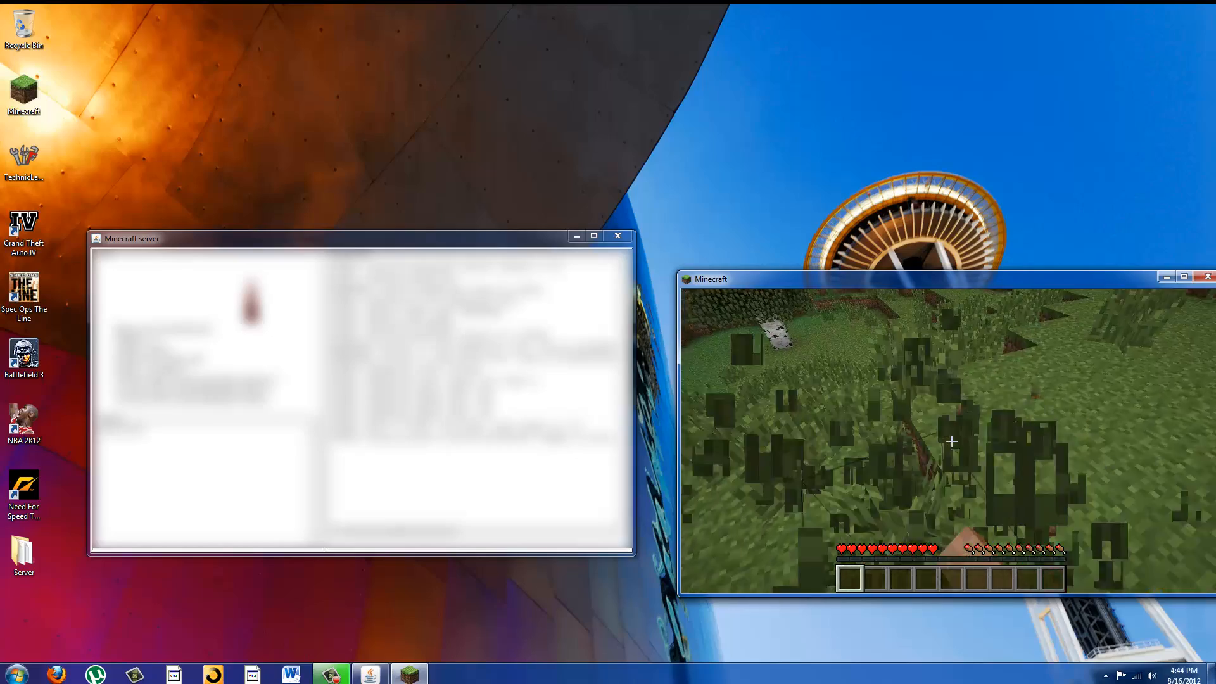
drag(951, 442, 951, 441)
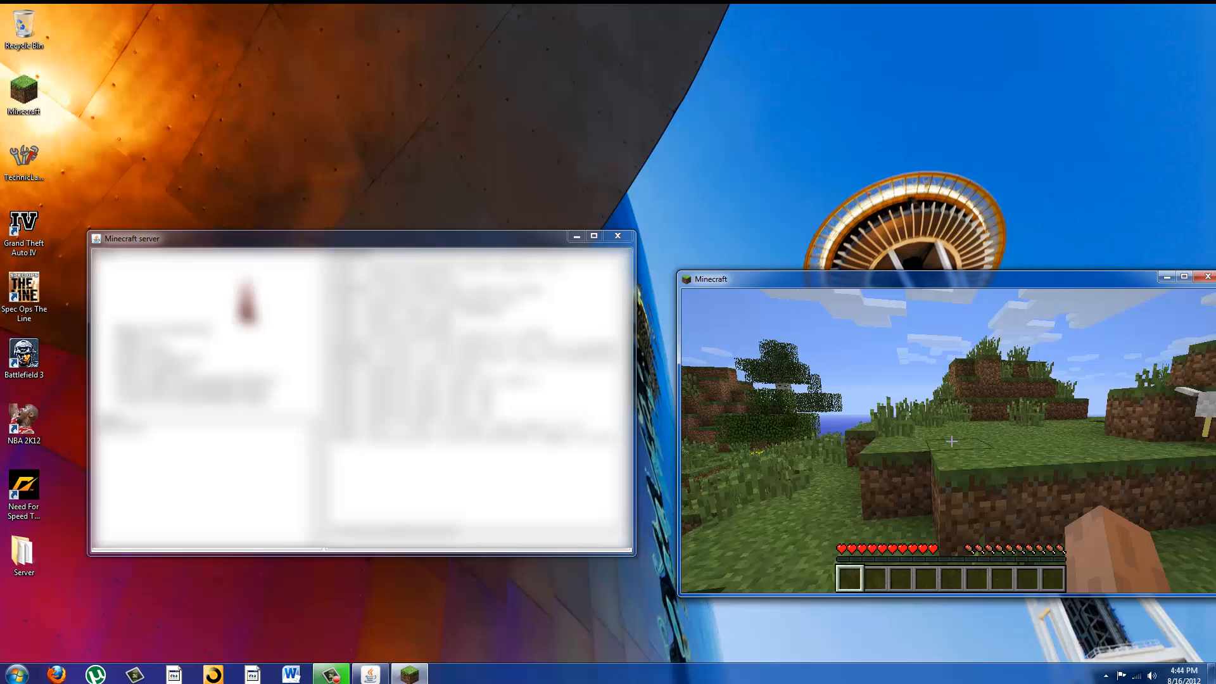
- Disconnect from the current server and return to the Multiplayer server list
key(Escape)
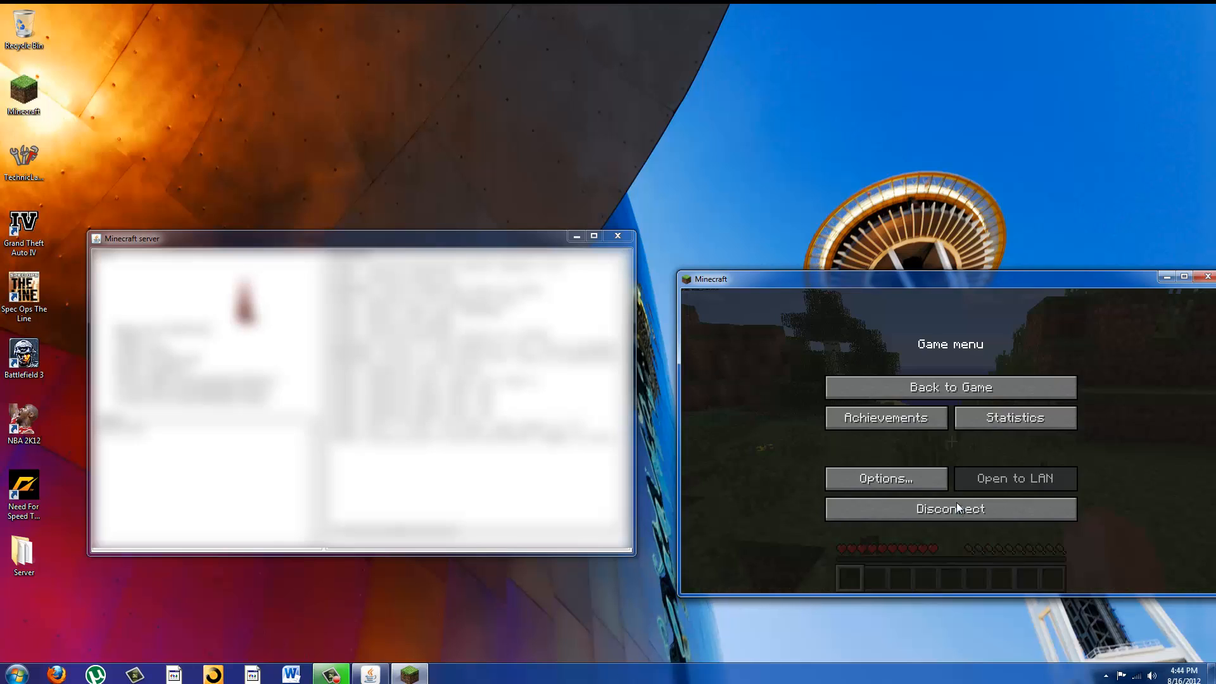
click(954, 513)
click(956, 428)
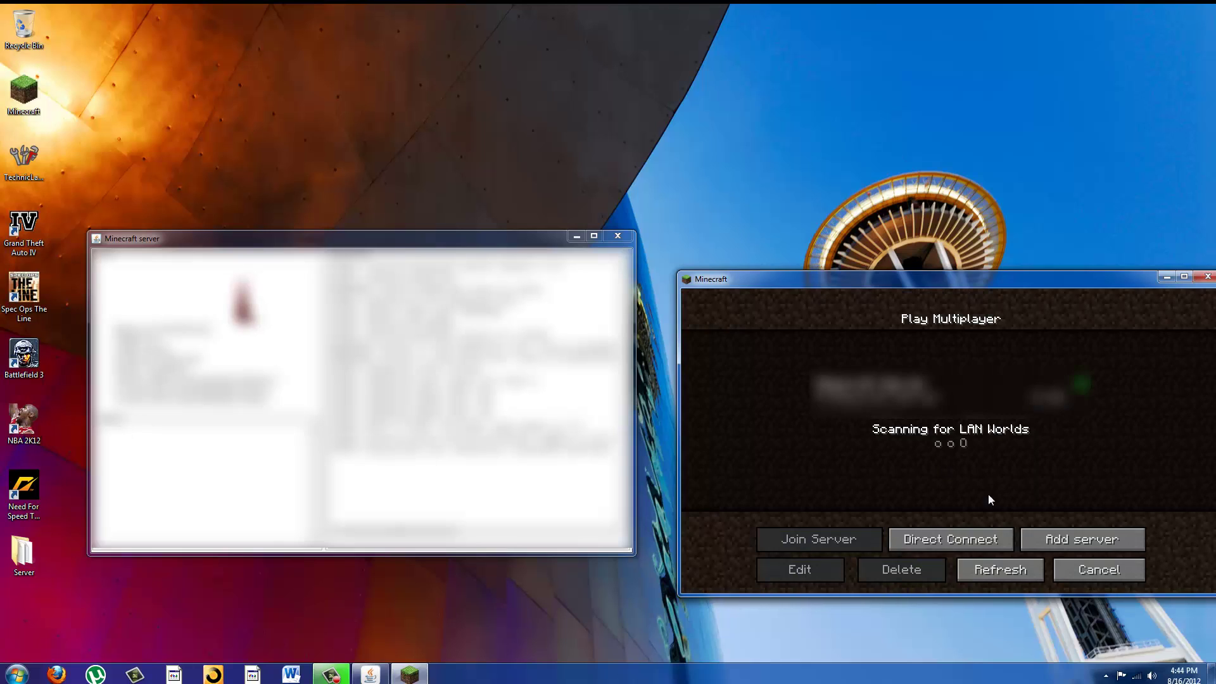
- Add a new server entry with address localhost and select it in the list
click(1046, 540)
text(local)
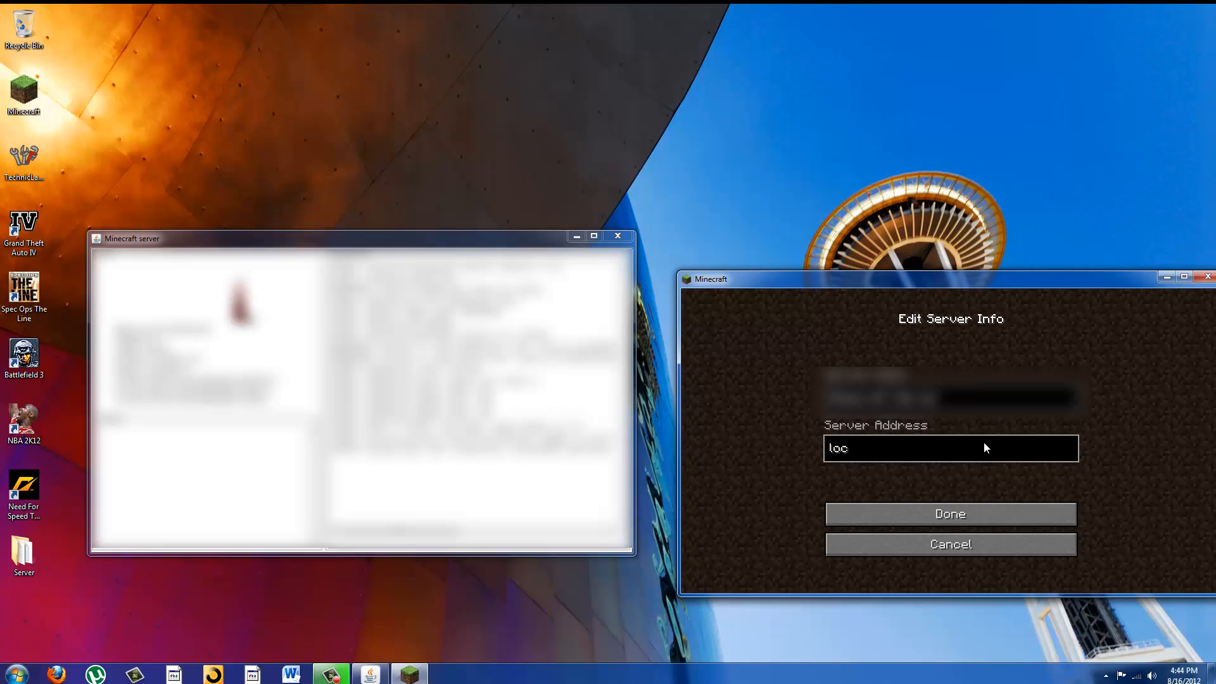
text(host)
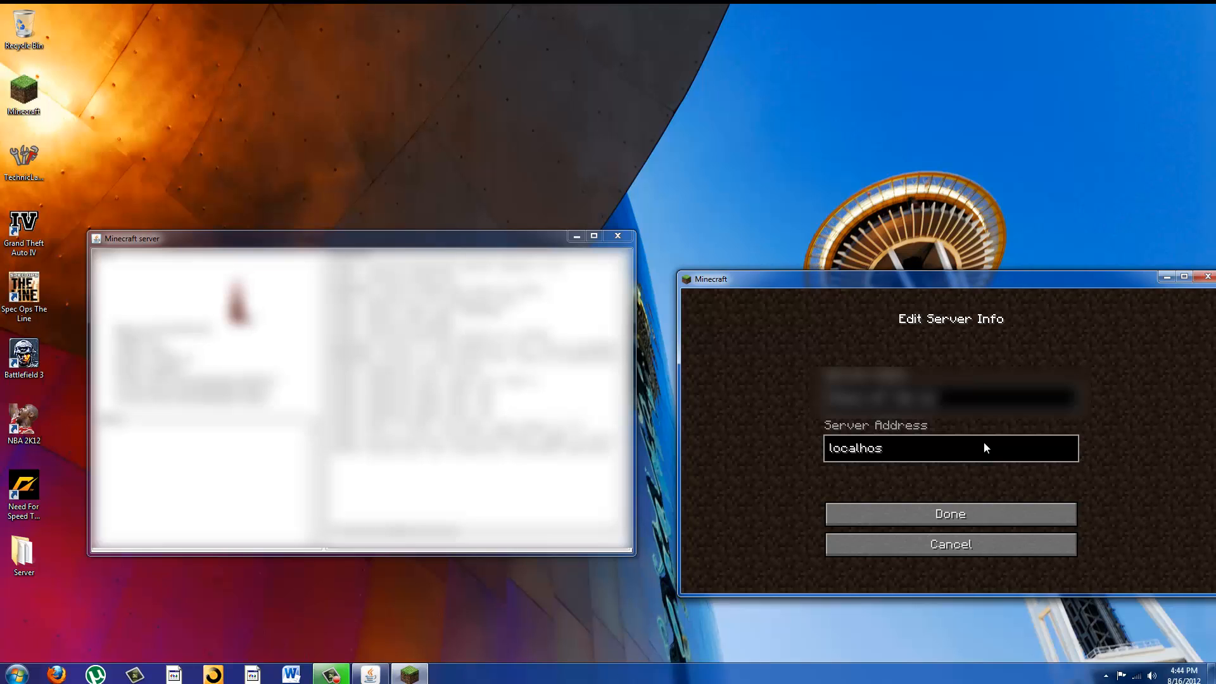
key(Return)
click(939, 420)
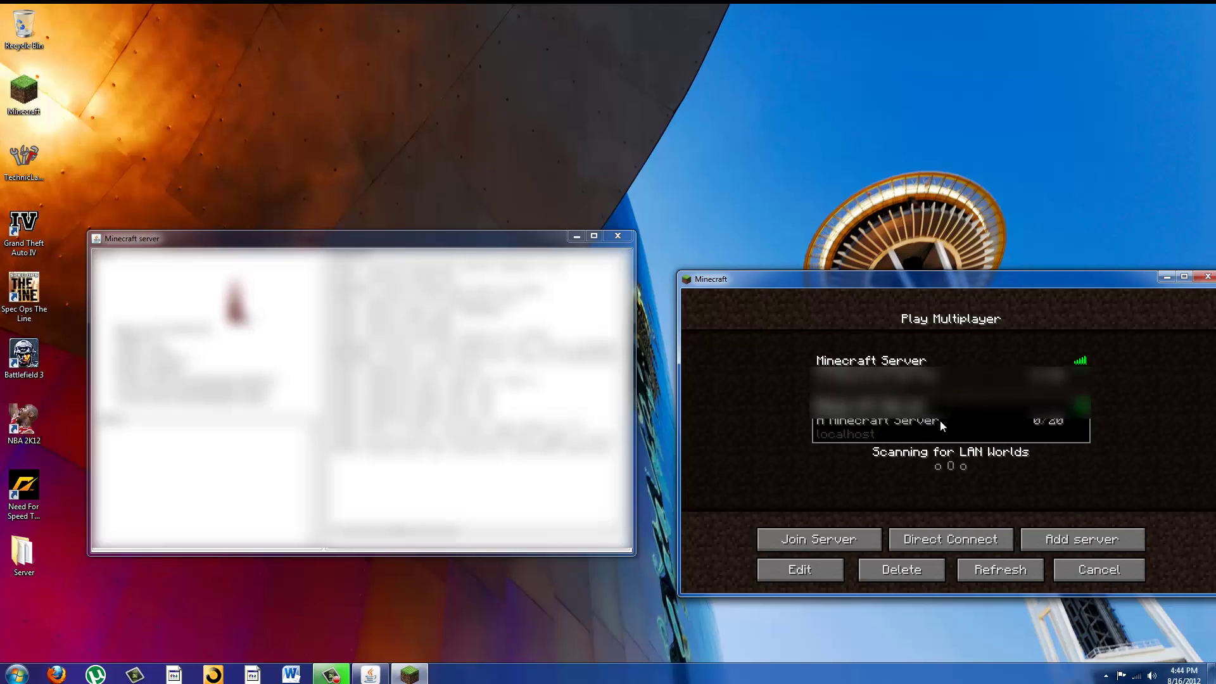
- Join the localhost server and walk forward across the grassy hills toward the beach
click(827, 538)
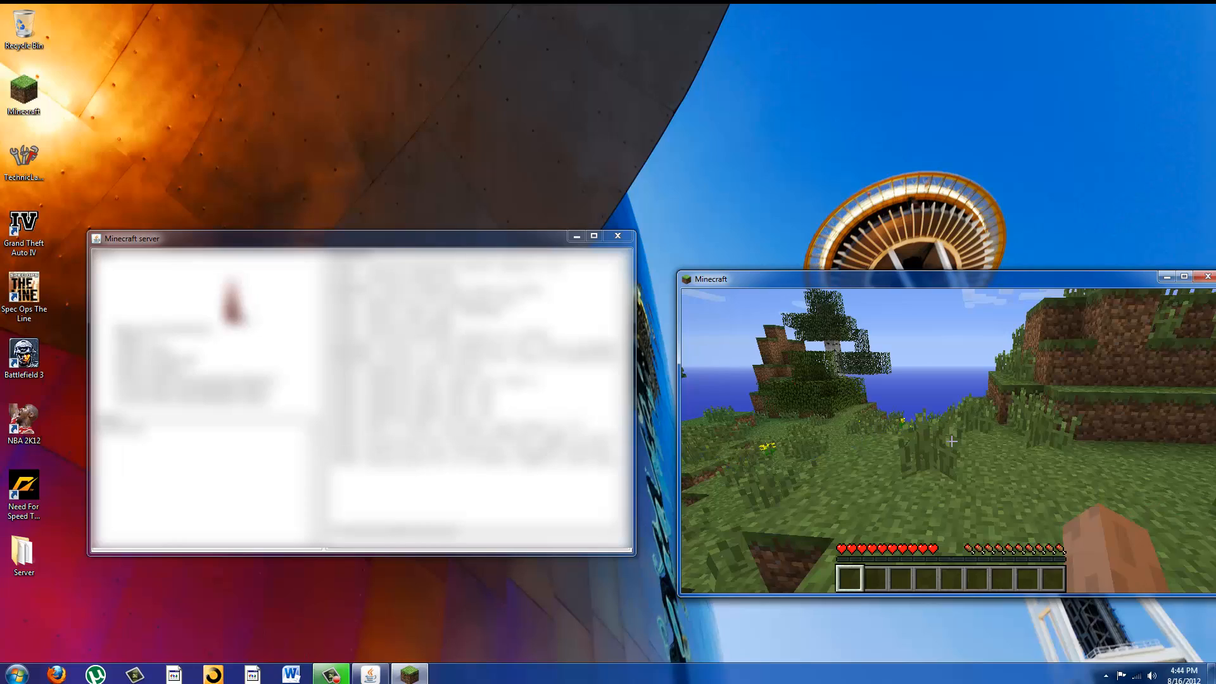
key(w)
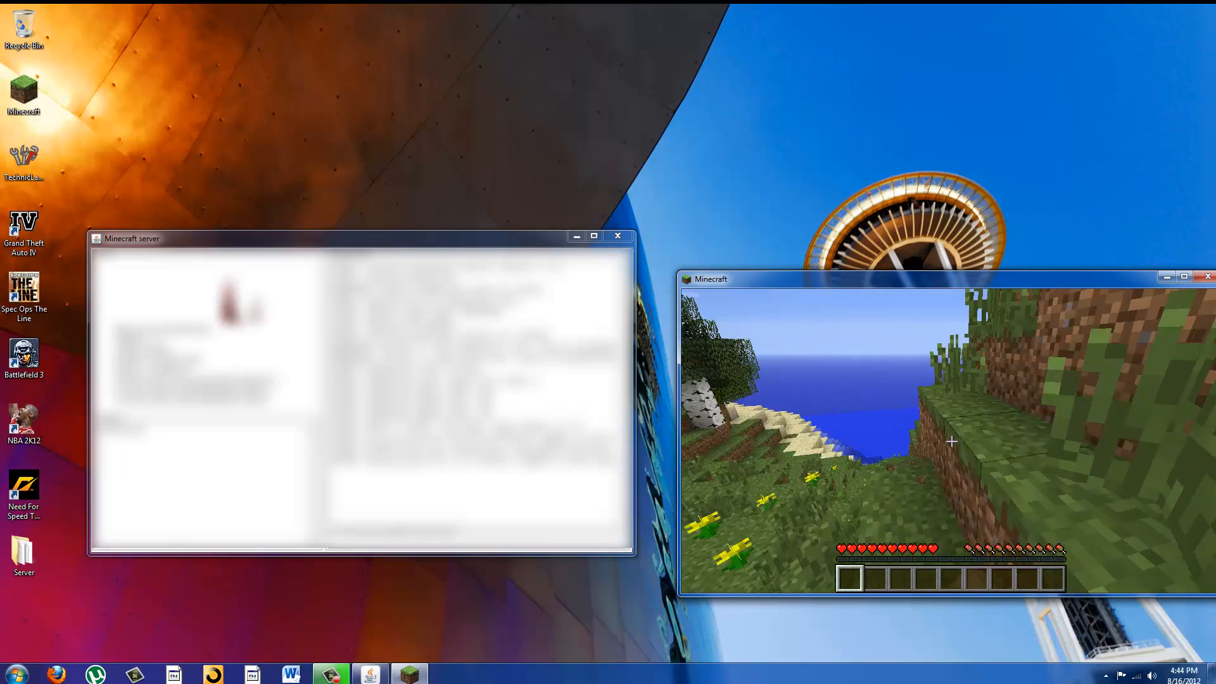
key(w)
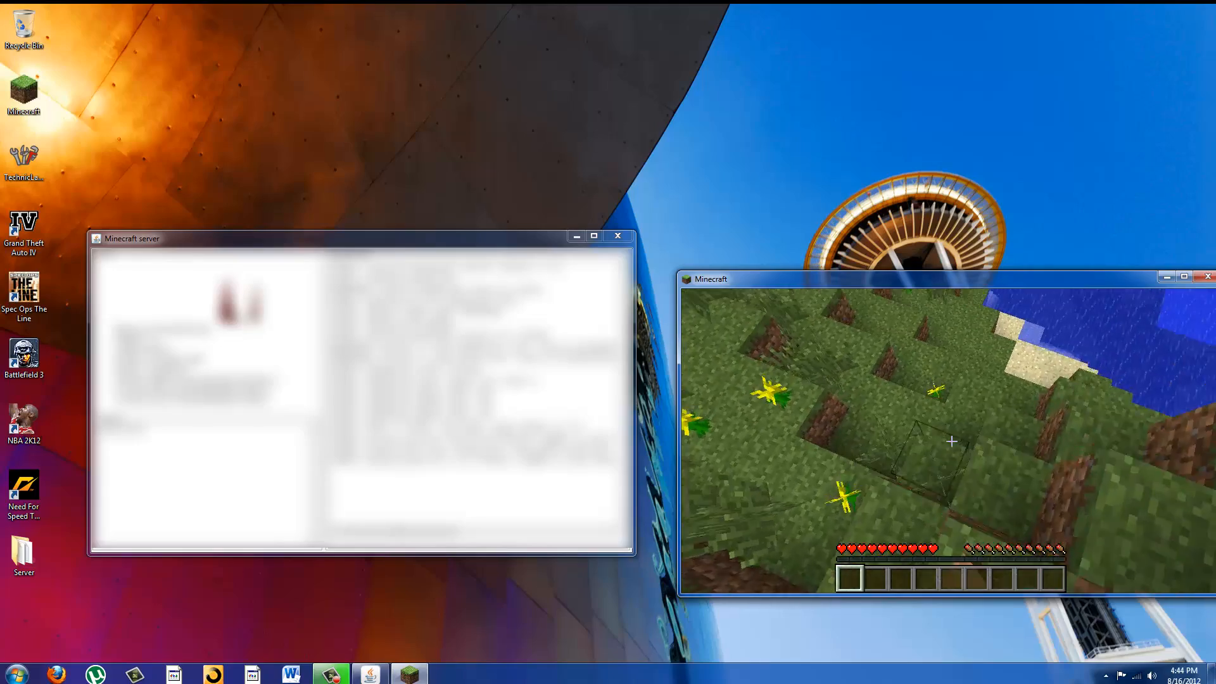
key(w)
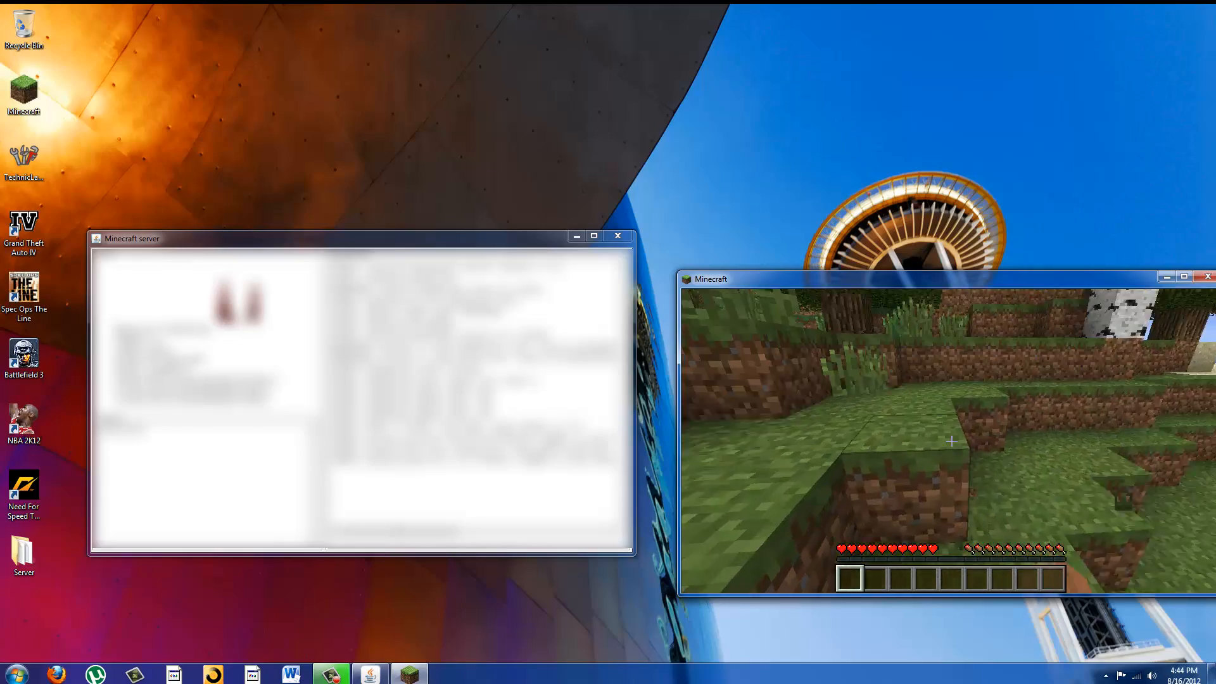
key(w)
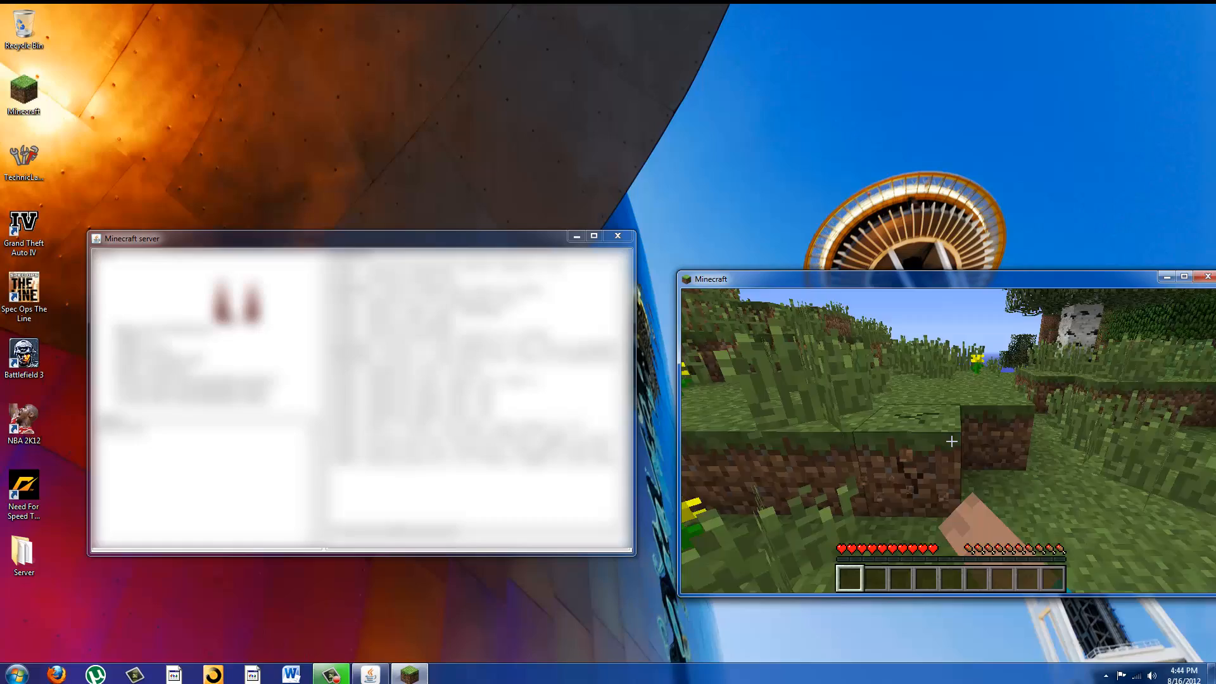
key(w)
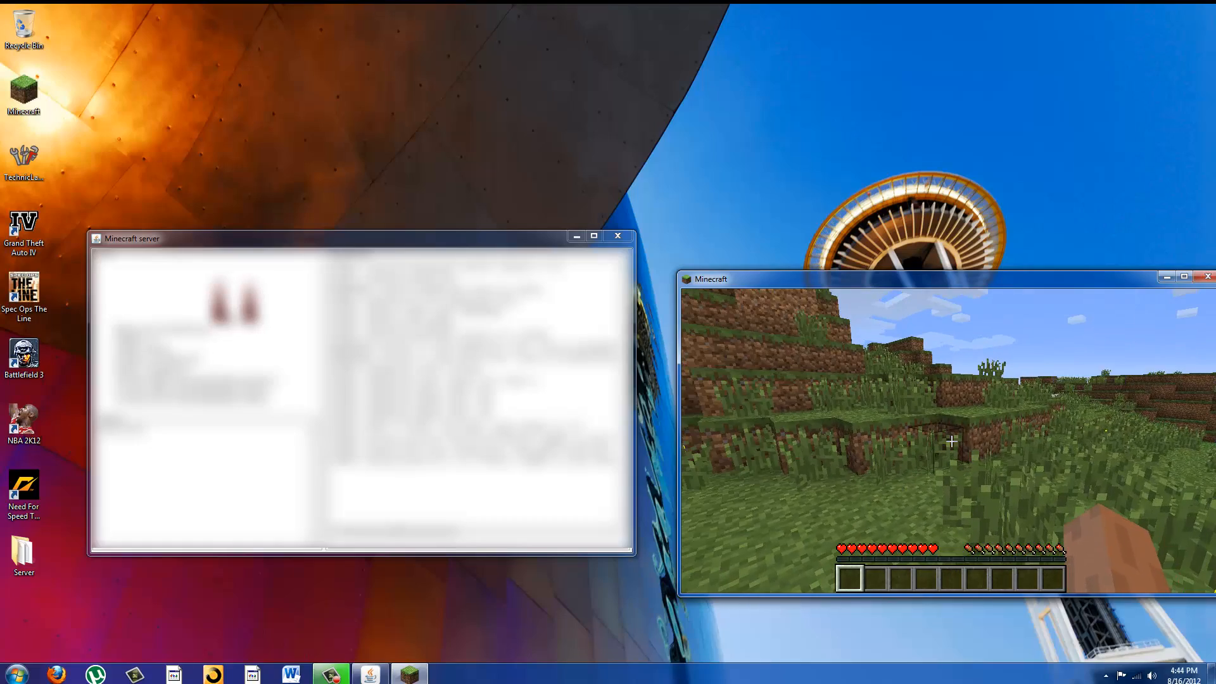
key(w)
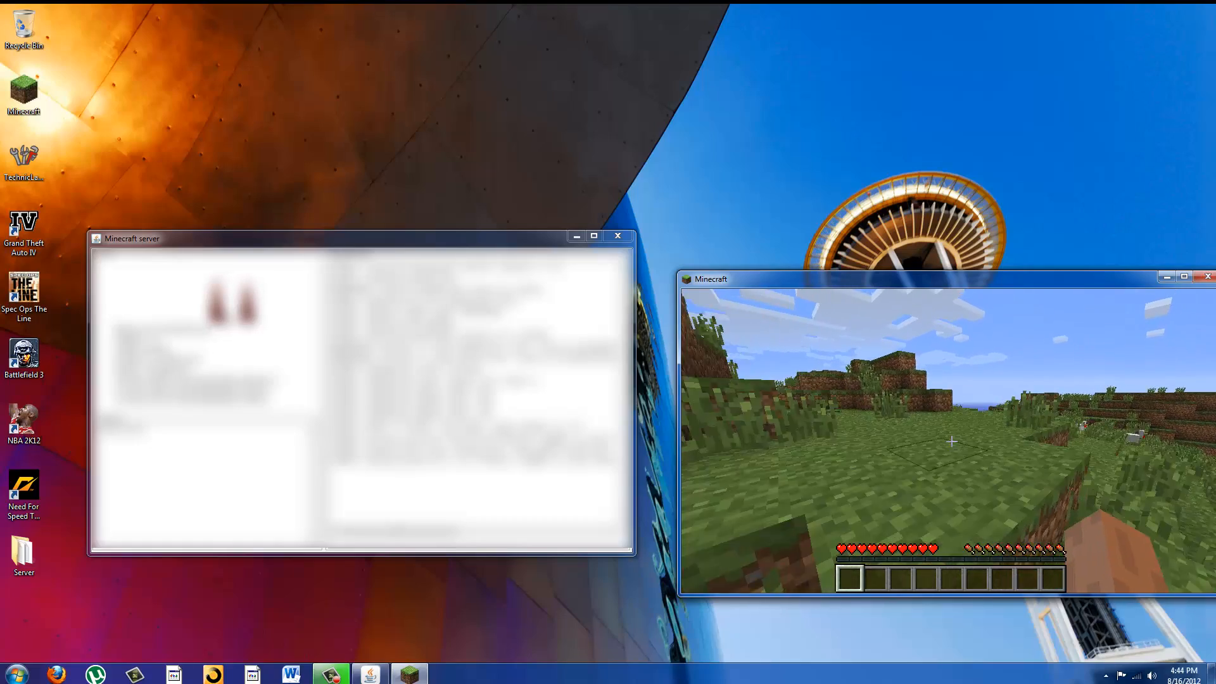